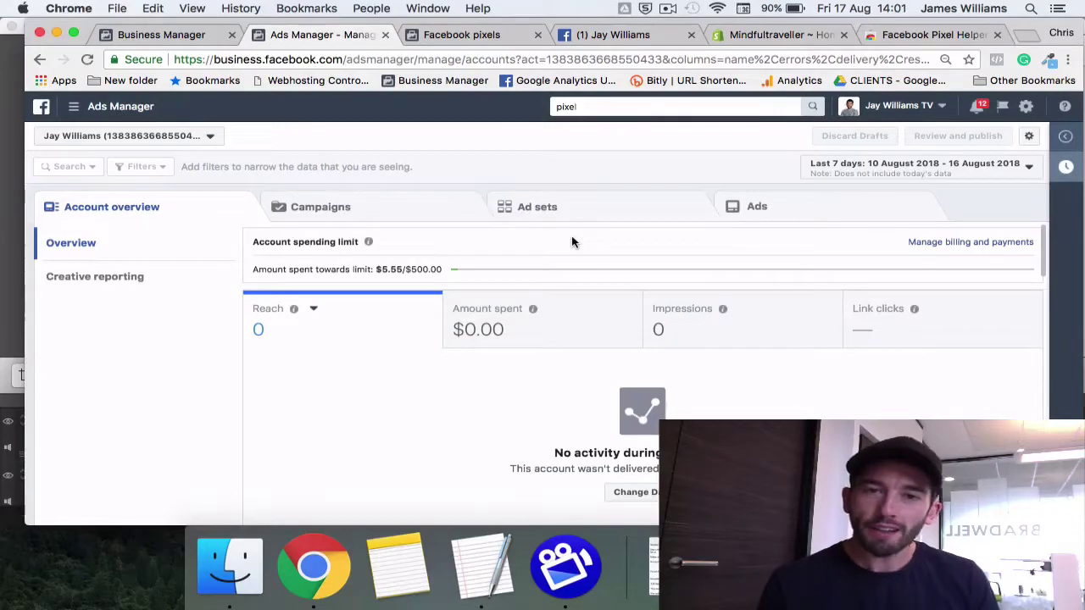
- Open the Pixels tool from the business search for "pixel" and highlight the listed pixel's ID
{"action": "left_click", "coordinate": [597, 103]}
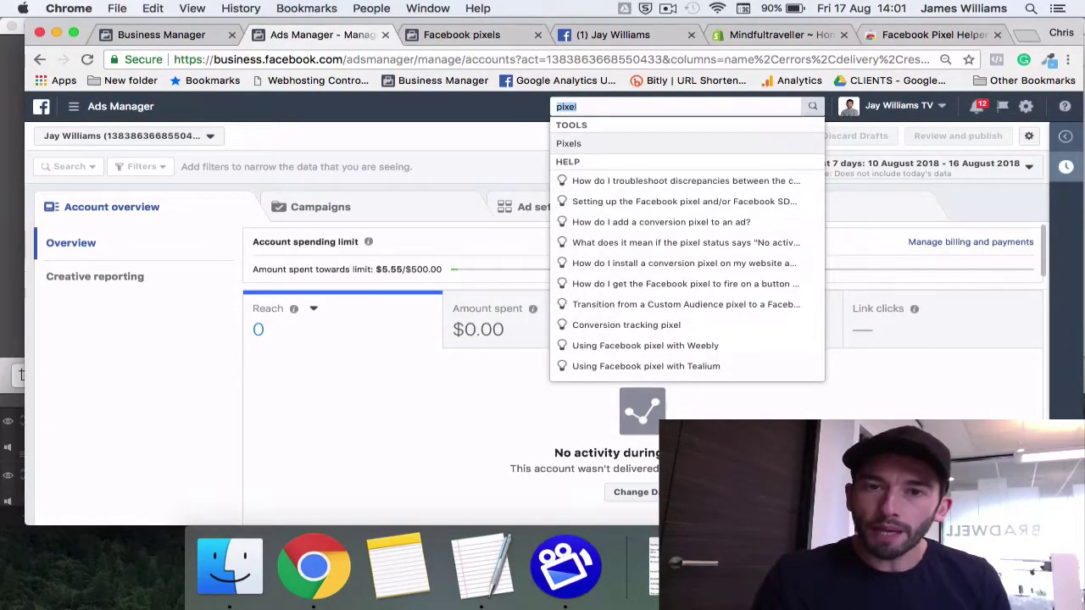
{"action": "key", "text": "Down"}
{"action": "key", "text": "Up"}
{"action": "key", "text": "Return"}
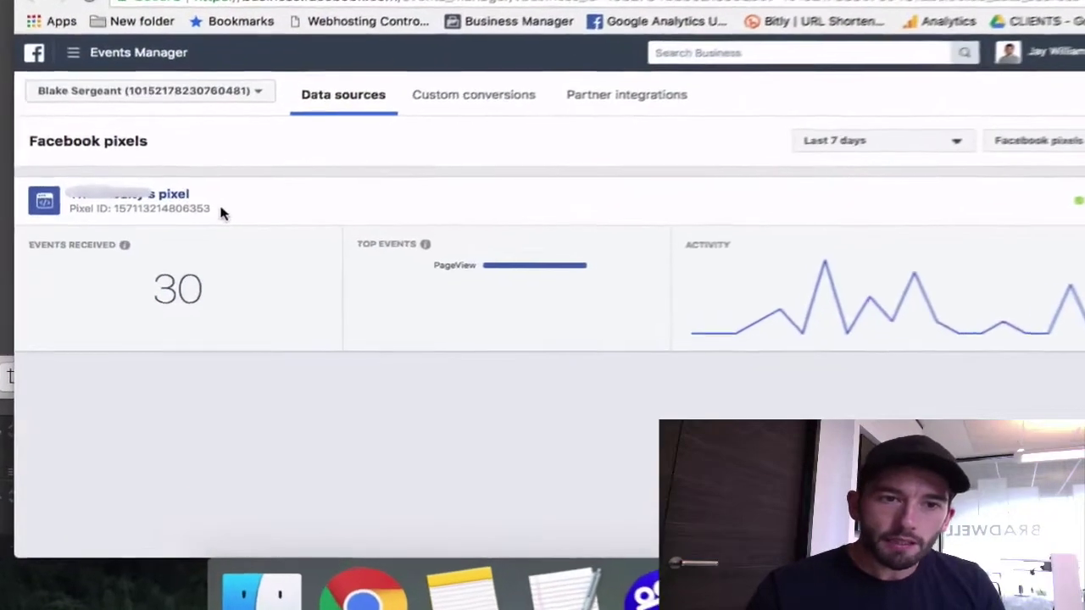
{"action": "left_click_drag", "start_coordinate": [220, 211], "coordinate": [114, 209]}
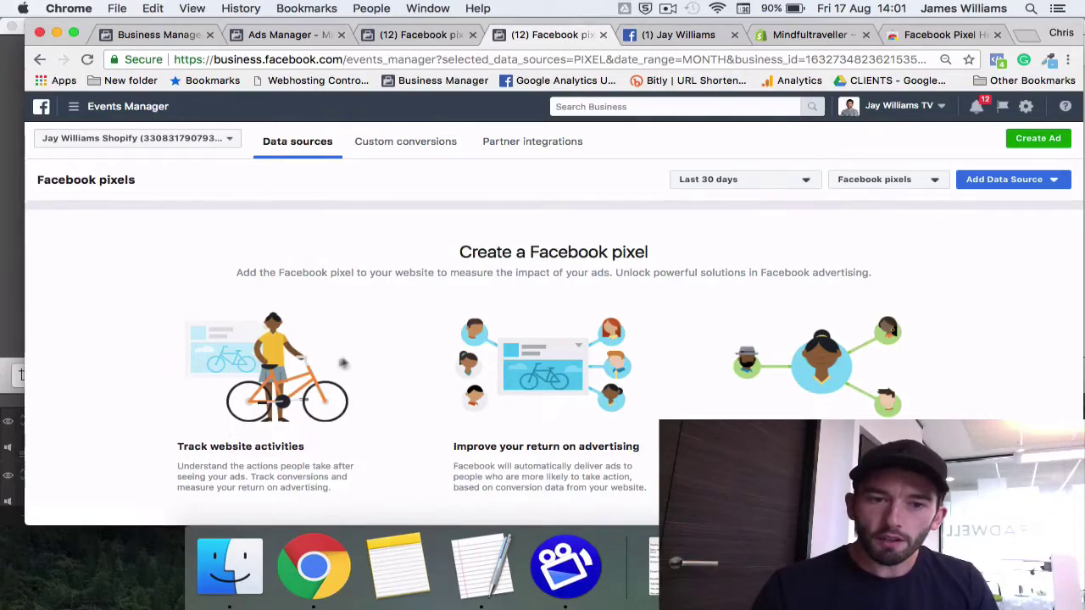
- Create a Facebook pixel for the Shopify ad account, keeping the suggested pixel name
{"action": "scroll", "coordinate": [339, 365], "scroll_direction": "down", "scroll_amount": 3}
{"action": "left_click", "coordinate": [553, 473]}
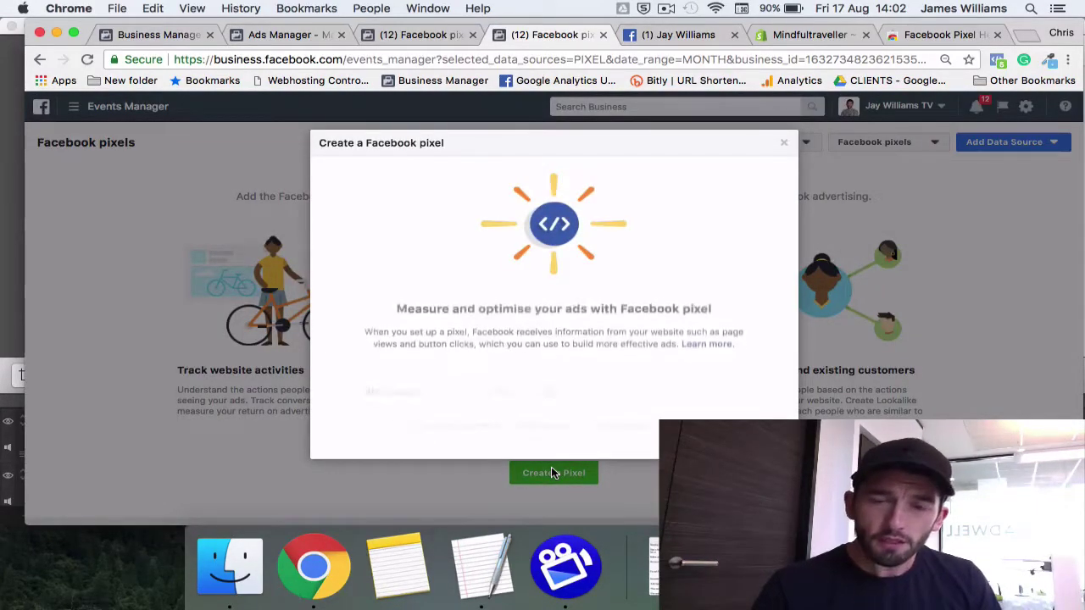
{"action": "left_click_drag", "start_coordinate": [580, 360], "coordinate": [413, 361]}
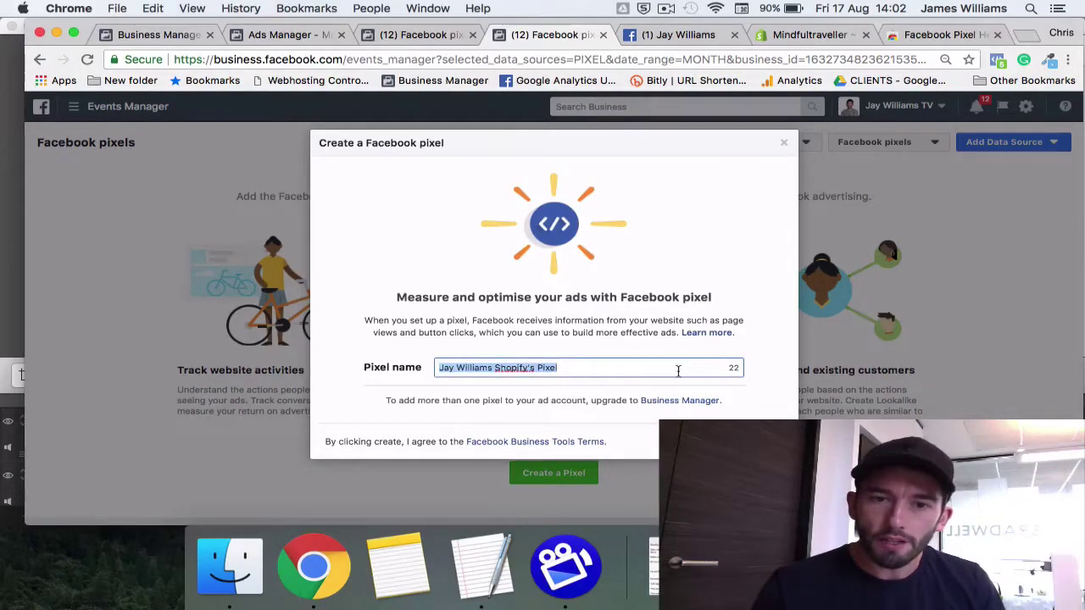
{"action": "left_click", "coordinate": [754, 442]}
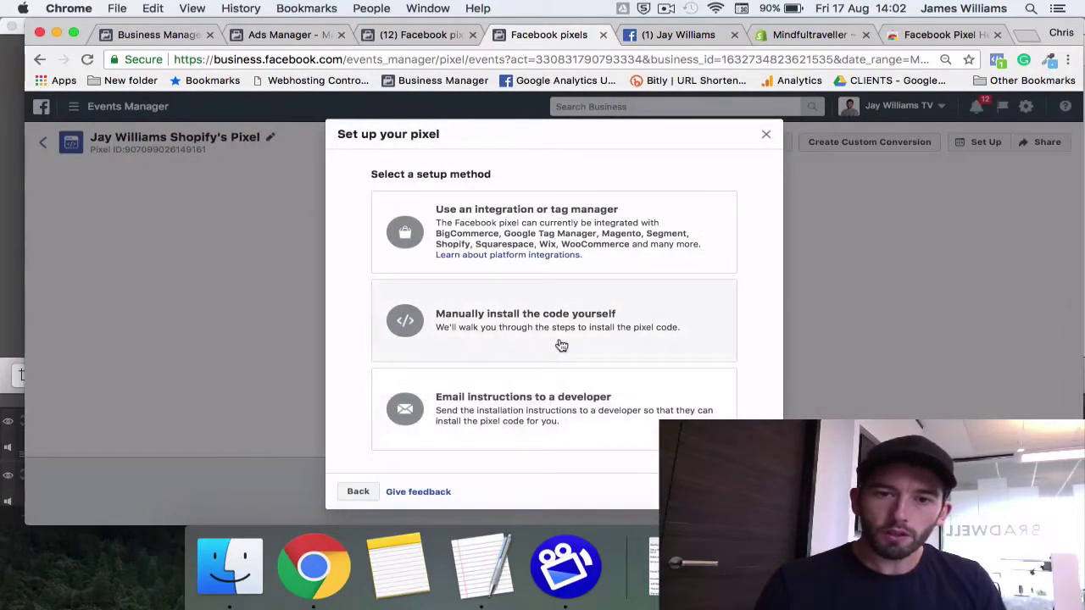
- View the manual code installation instructions, close them, and copy the new pixel's ID
{"action": "left_click", "coordinate": [560, 345]}
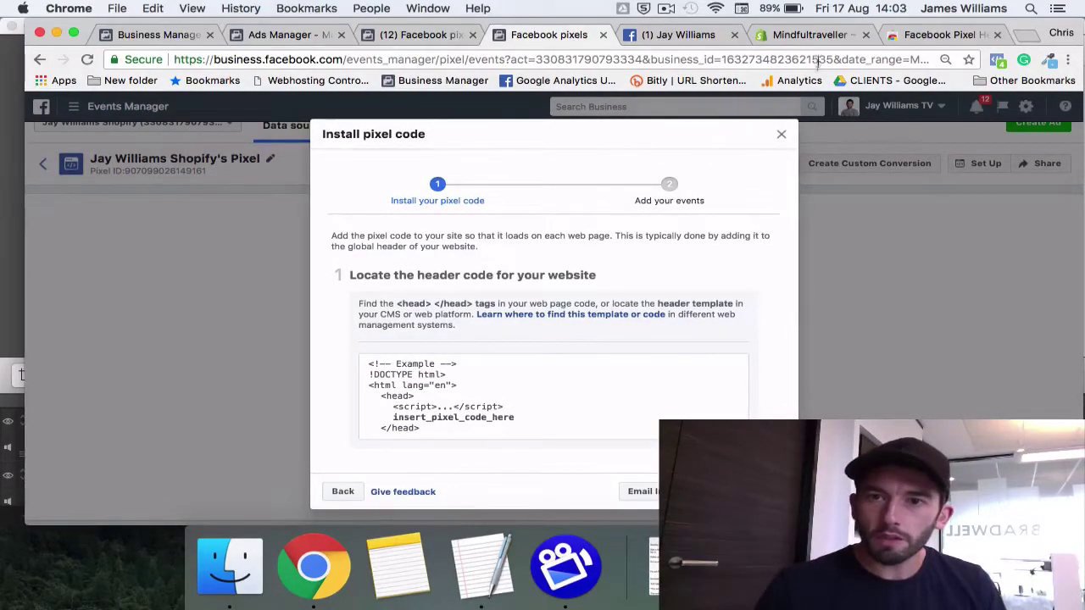
{"action": "left_click", "coordinate": [782, 138]}
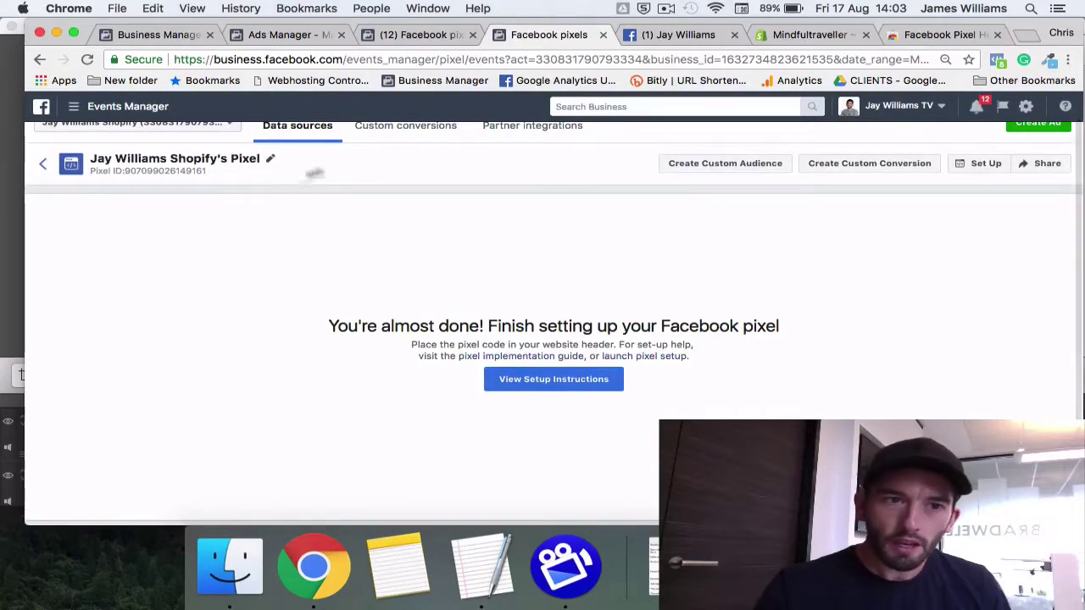
{"action": "left_click_drag", "start_coordinate": [211, 175], "coordinate": [126, 176]}
{"action": "key", "text": "super+c"}
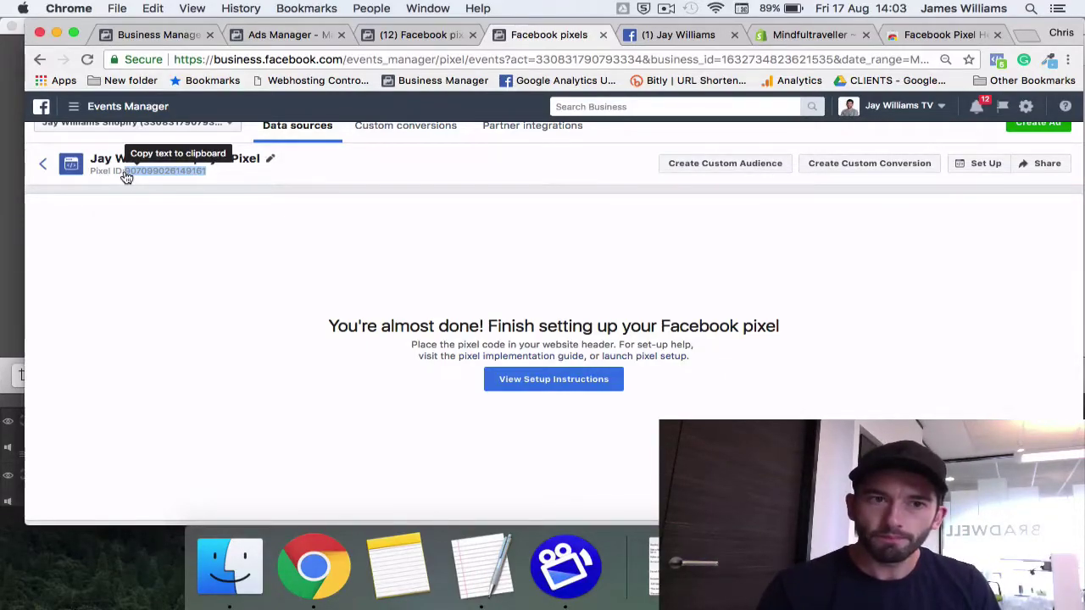
- Switch to the Shopify admin and open the Online Store preferences
{"action": "left_click", "coordinate": [839, 35]}
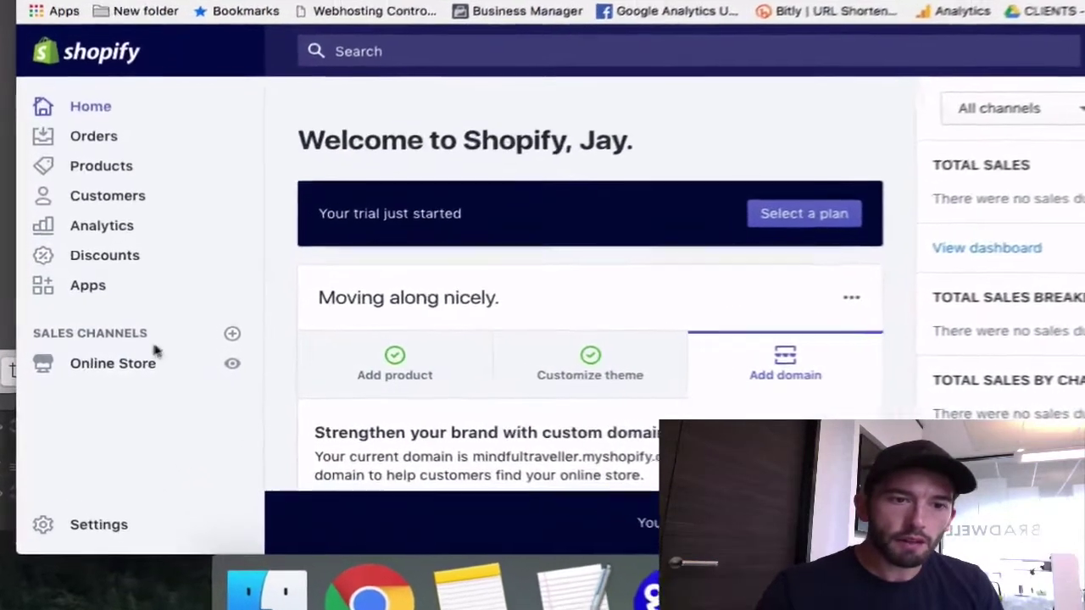
{"action": "left_click", "coordinate": [113, 367]}
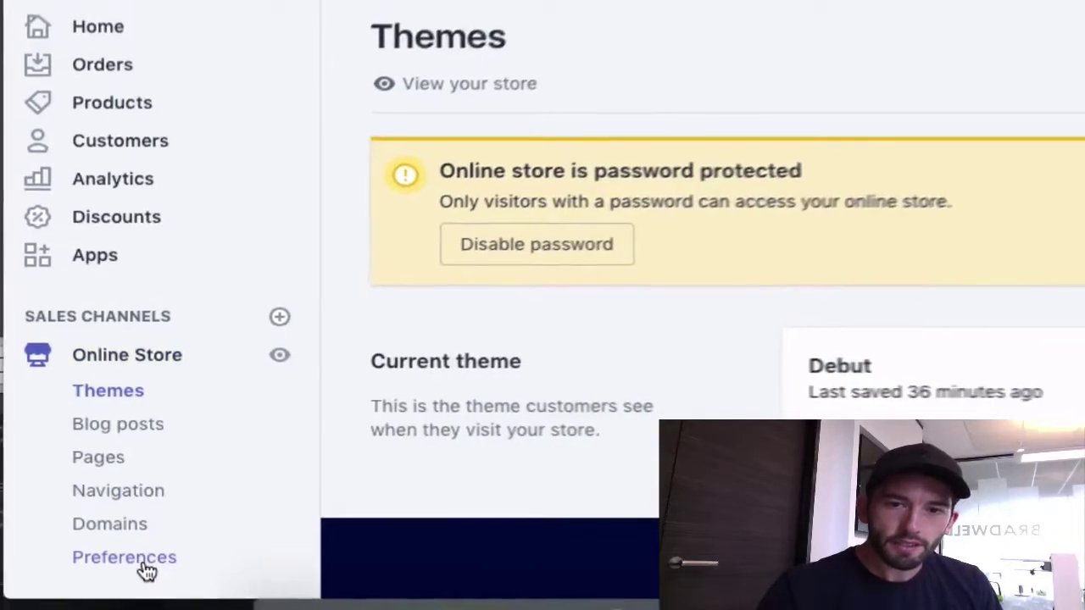
{"action": "left_click", "coordinate": [140, 561]}
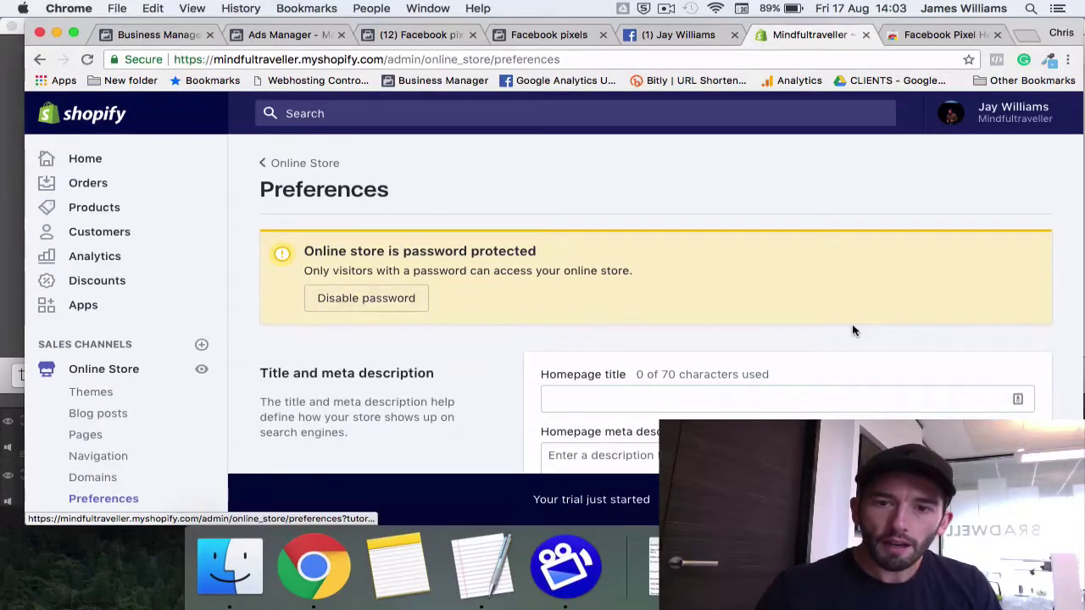
- Paste the copied ID as the store's Facebook Pixel ID and save the preferences
{"action": "scroll", "coordinate": [854, 331], "scroll_direction": "down", "scroll_amount": 10}
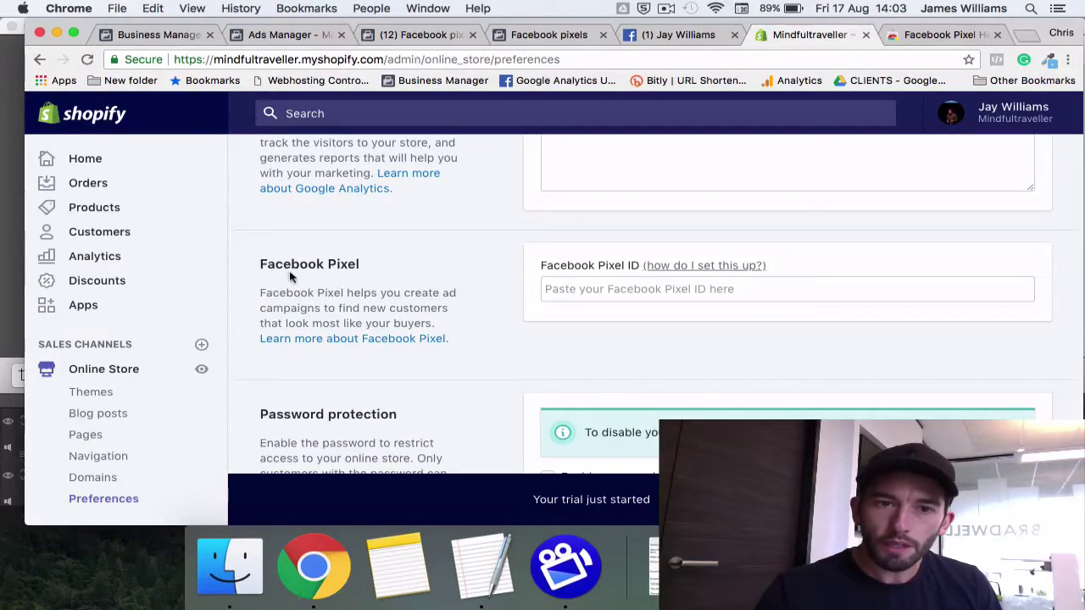
{"action": "left_click", "coordinate": [585, 288]}
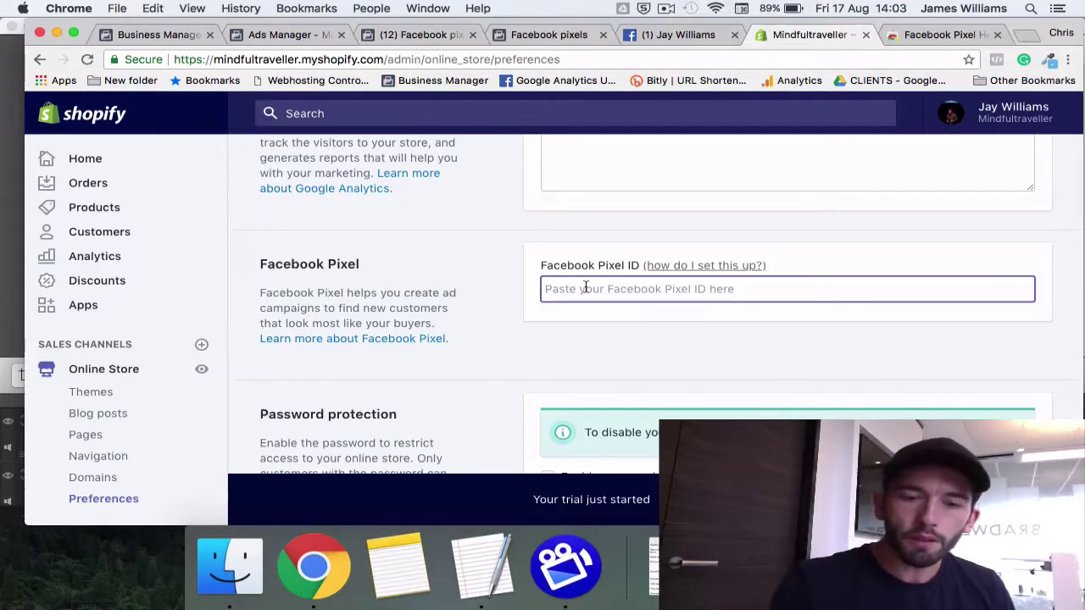
{"action": "key", "text": "super+v"}
{"action": "left_click", "coordinate": [1022, 114]}
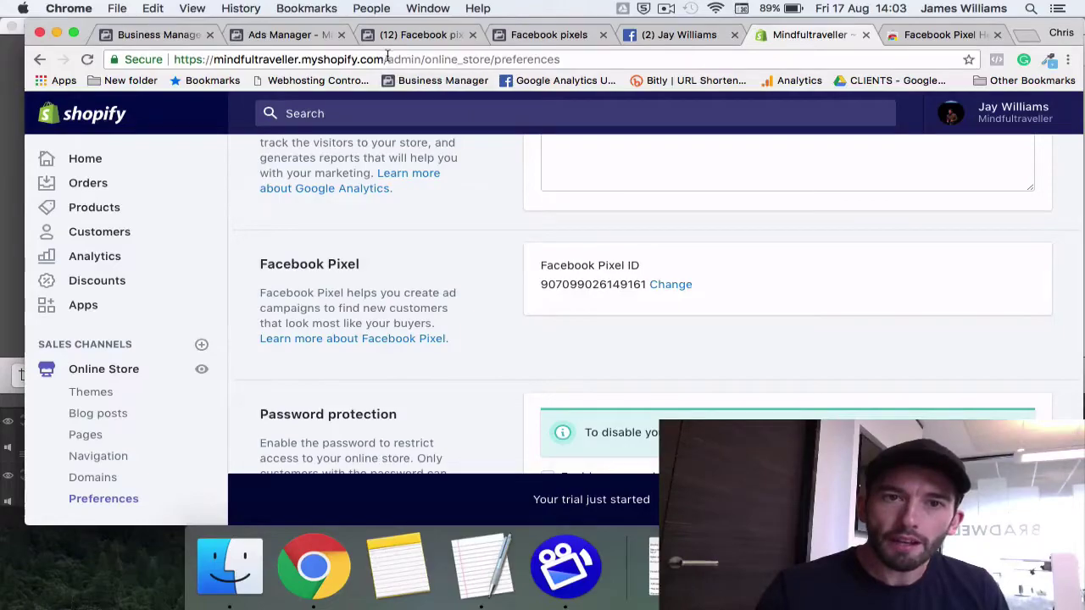
- Open the storefront at mindfultraveller.myshopify.com by removing the admin path from the address
{"action": "left_click_drag", "start_coordinate": [388, 59], "coordinate": [743, 58]}
{"action": "key", "text": "BackSpace"}
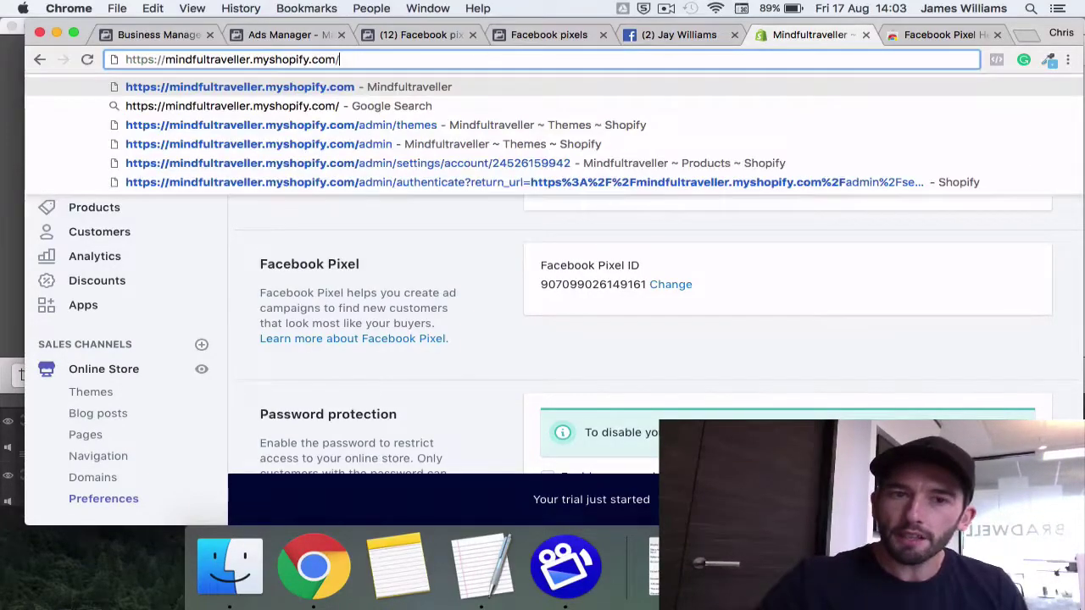
{"action": "key", "text": "Return"}
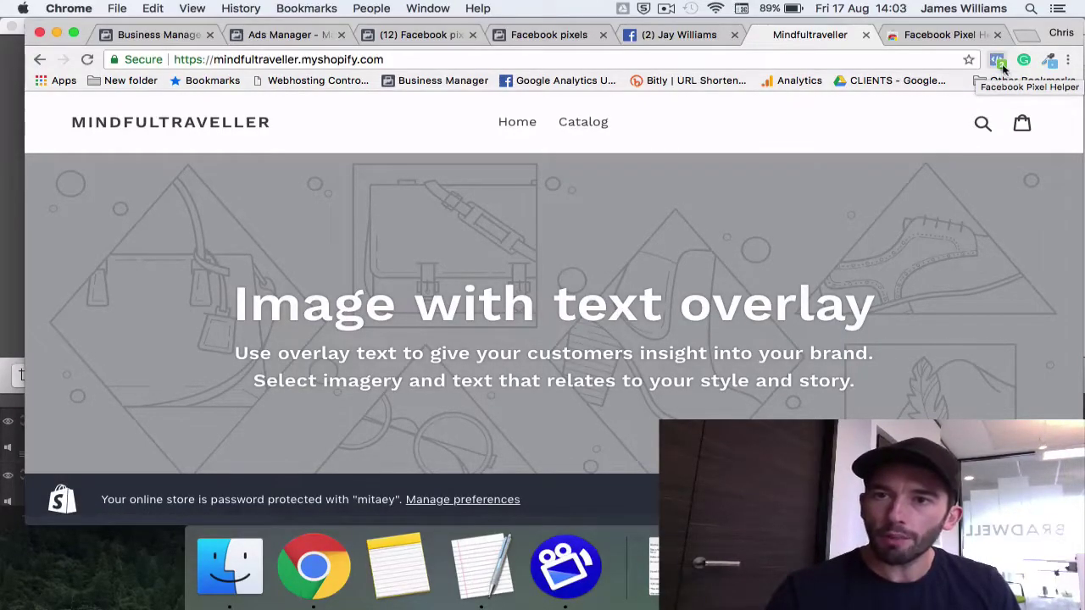
- View the Facebook Pixel Helper extension page, then open the Chrome Web Store from the accessibility entry in Chrome's advanced settings
{"action": "left_click", "coordinate": [958, 35]}
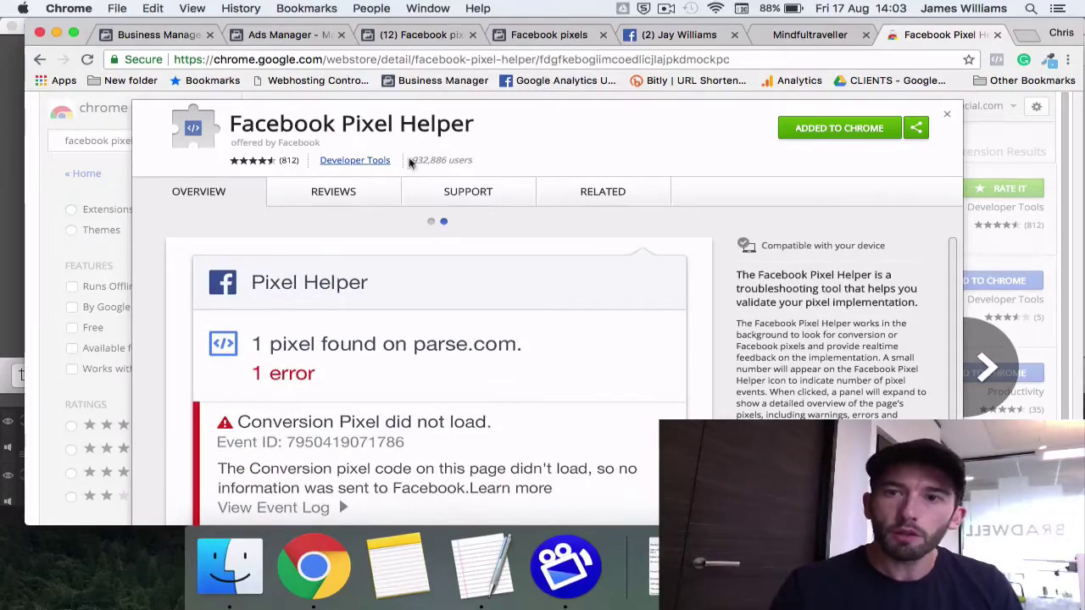
{"action": "left_click", "coordinate": [1068, 61]}
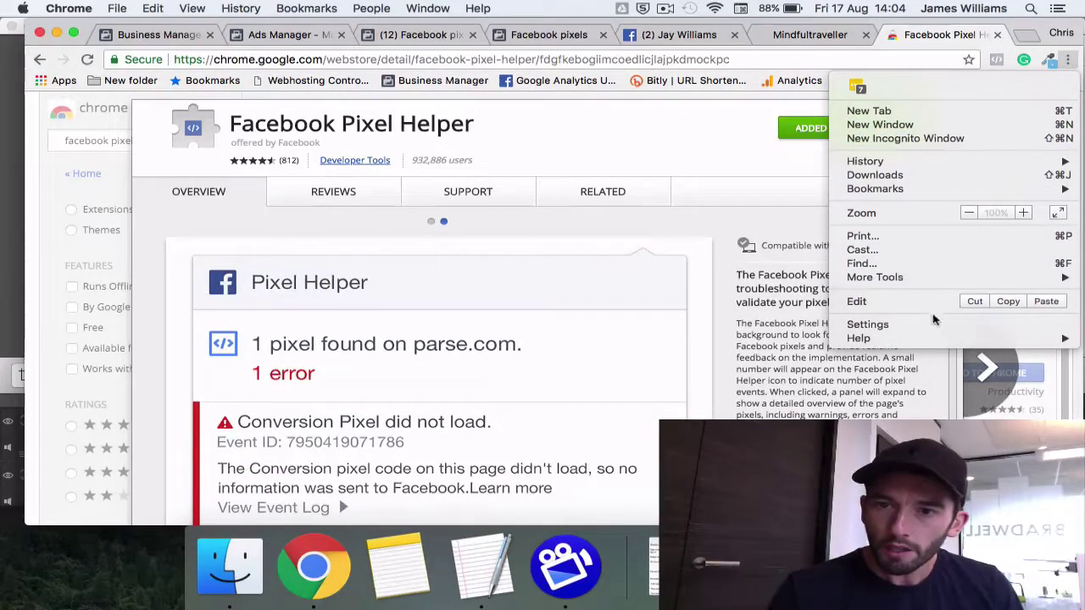
{"action": "left_click", "coordinate": [919, 325]}
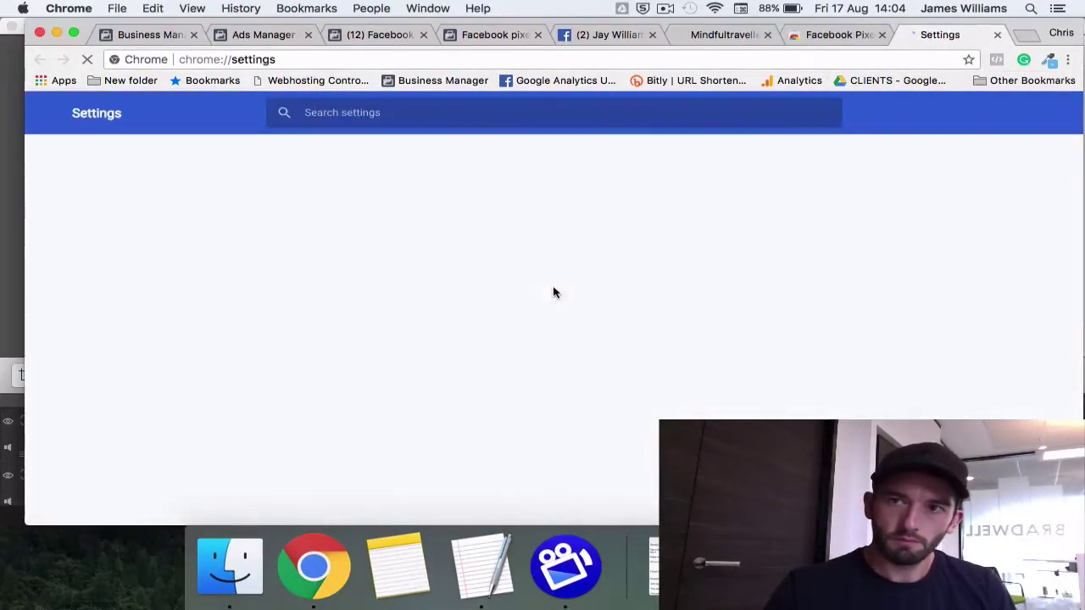
{"action": "scroll", "coordinate": [554, 276], "scroll_direction": "down", "scroll_amount": 5}
{"action": "scroll", "coordinate": [553, 275], "scroll_direction": "down", "scroll_amount": 5}
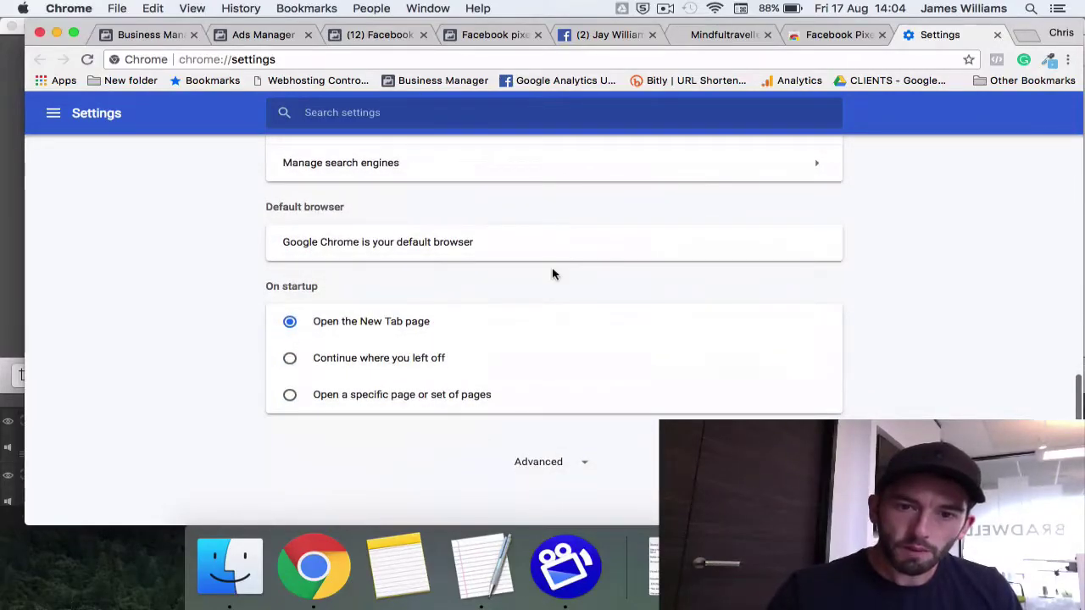
{"action": "left_click", "coordinate": [560, 468]}
{"action": "scroll", "coordinate": [560, 471], "scroll_direction": "down", "scroll_amount": 10}
{"action": "scroll", "coordinate": [561, 471], "scroll_direction": "down", "scroll_amount": 10}
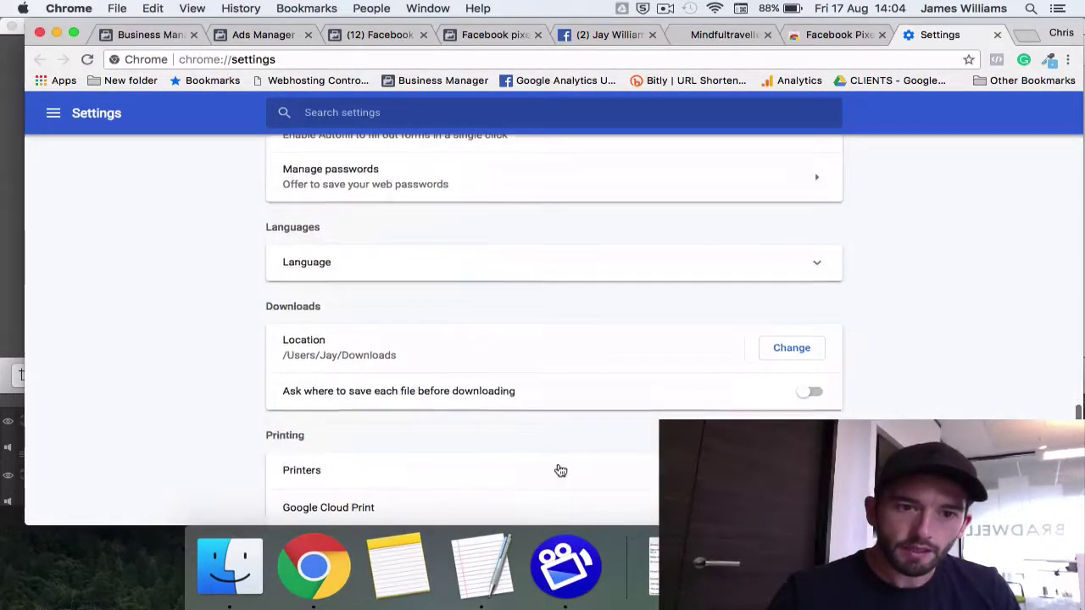
{"action": "scroll", "coordinate": [557, 467], "scroll_direction": "up", "scroll_amount": 10}
{"action": "scroll", "coordinate": [492, 441], "scroll_direction": "down", "scroll_amount": 2}
{"action": "left_click", "coordinate": [379, 432]}
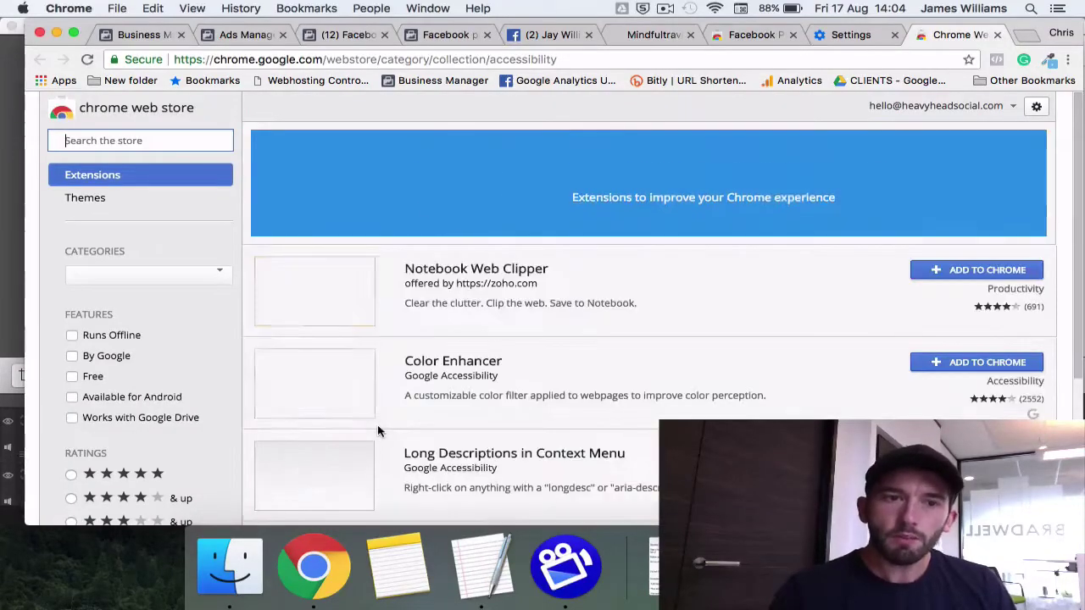
- Search the Chrome Web Store for "facebook pixel helper" and open the Facebook Pixel Helper extension's page
{"action": "type", "text": "f"}
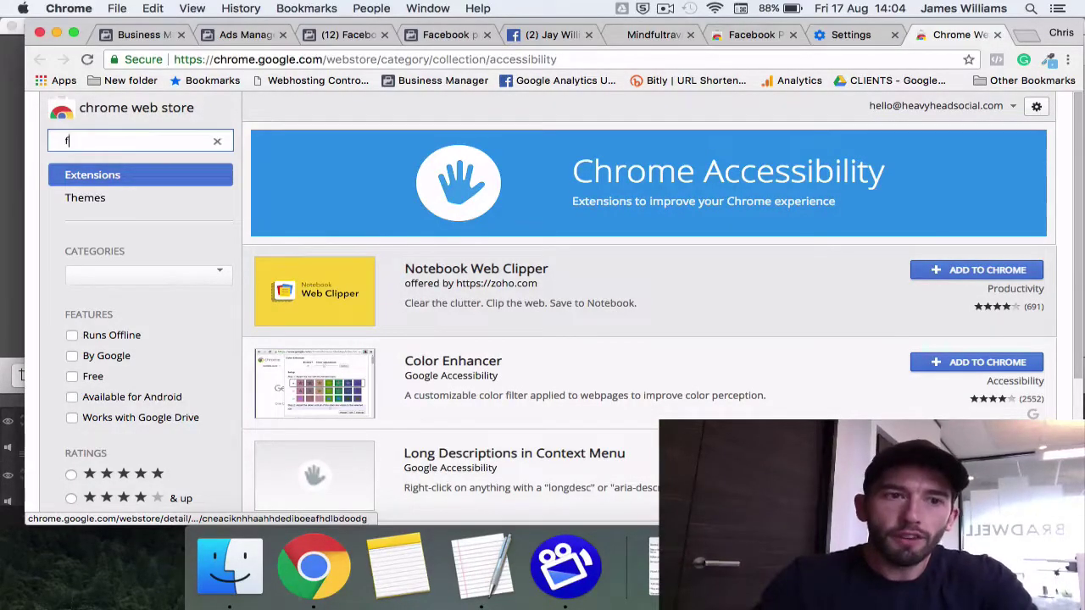
{"action": "type", "text": "acebook pi"}
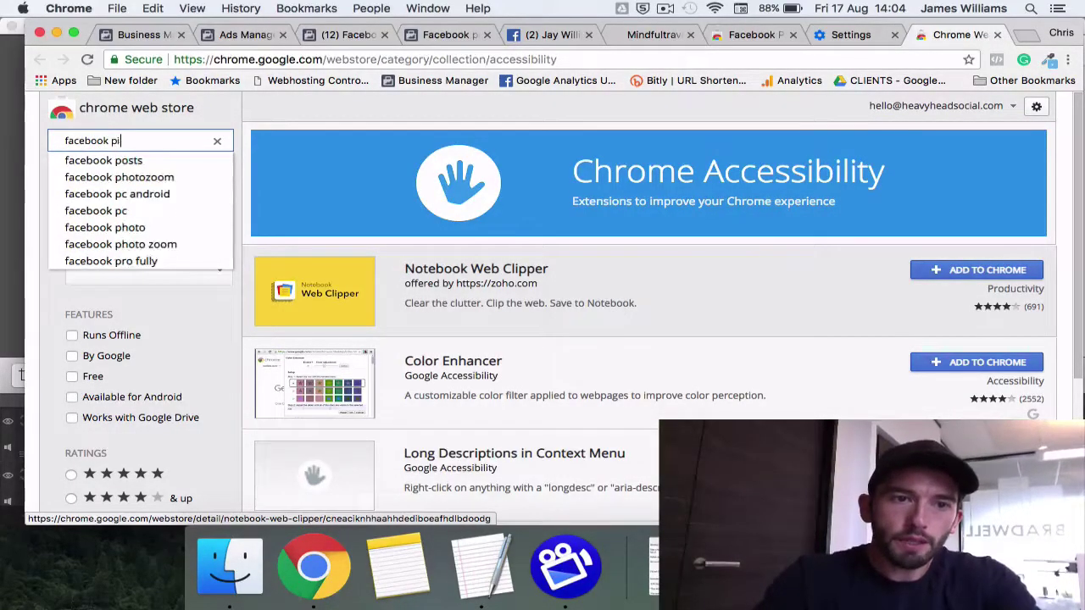
{"action": "type", "text": "x"}
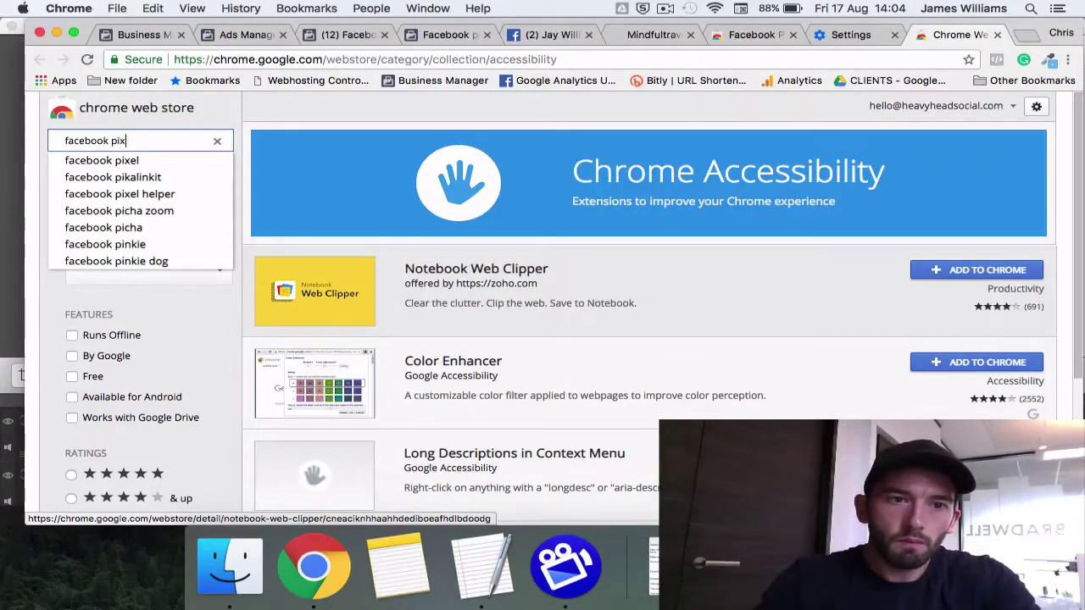
{"action": "type", "text": "el"}
{"action": "key", "text": "Down"}
{"action": "key", "text": "Down"}
{"action": "key", "text": "Return"}
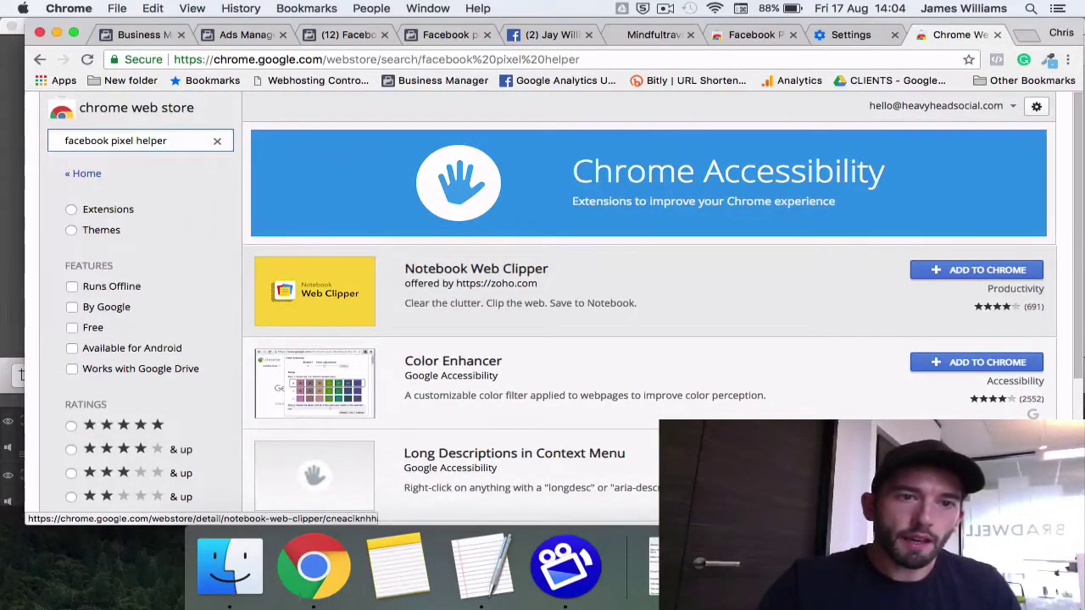
{"action": "left_click", "coordinate": [509, 201]}
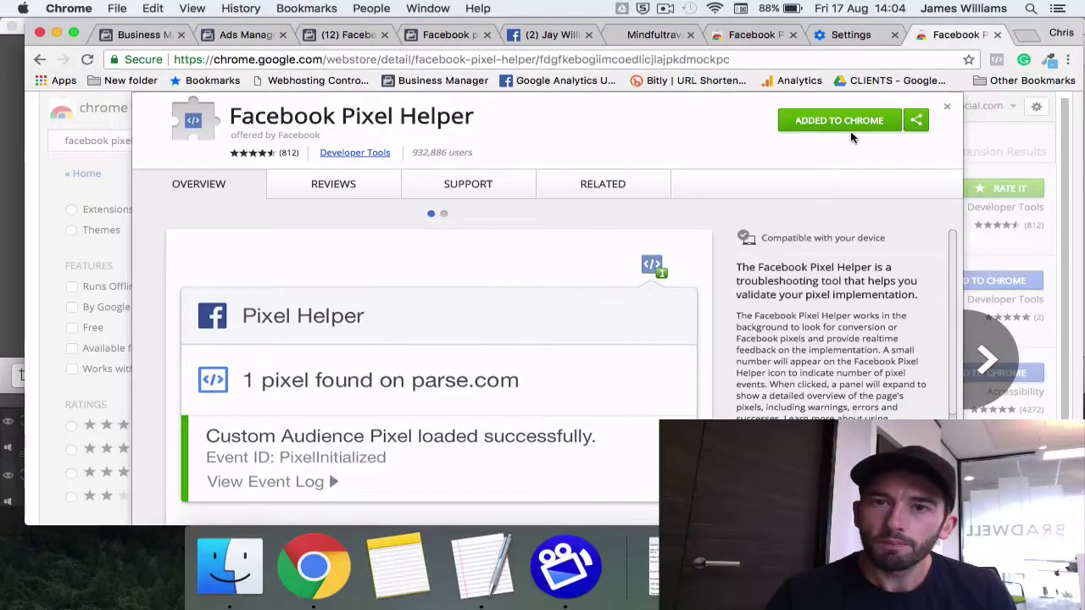
- Check the pixel on the Mindfultraveller storefront with Facebook Pixel Helper and expand the PageView event details
{"action": "left_click", "coordinate": [663, 34]}
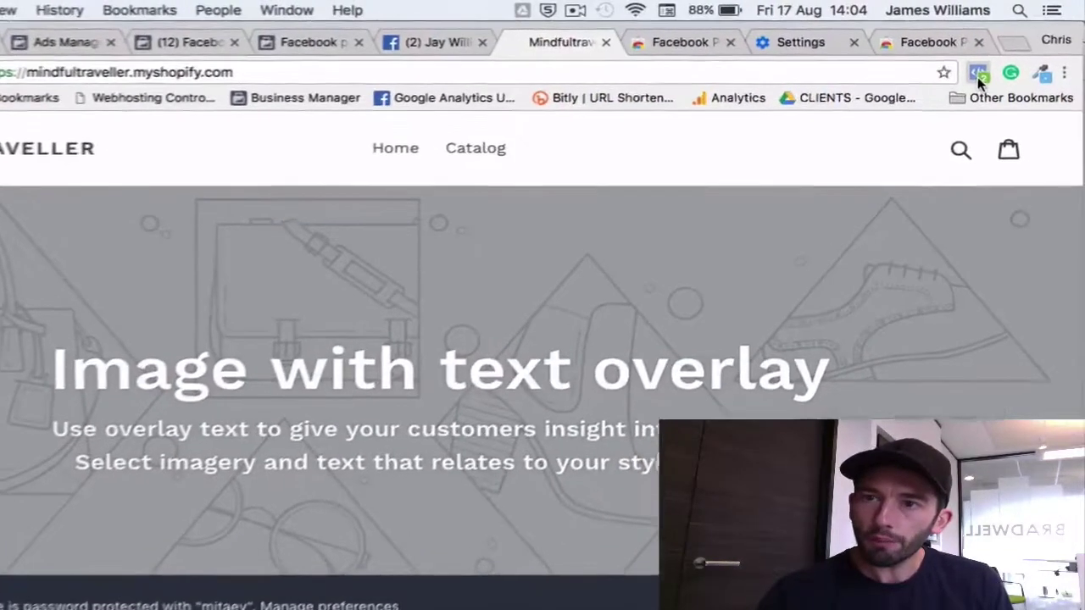
{"action": "left_click", "coordinate": [995, 64]}
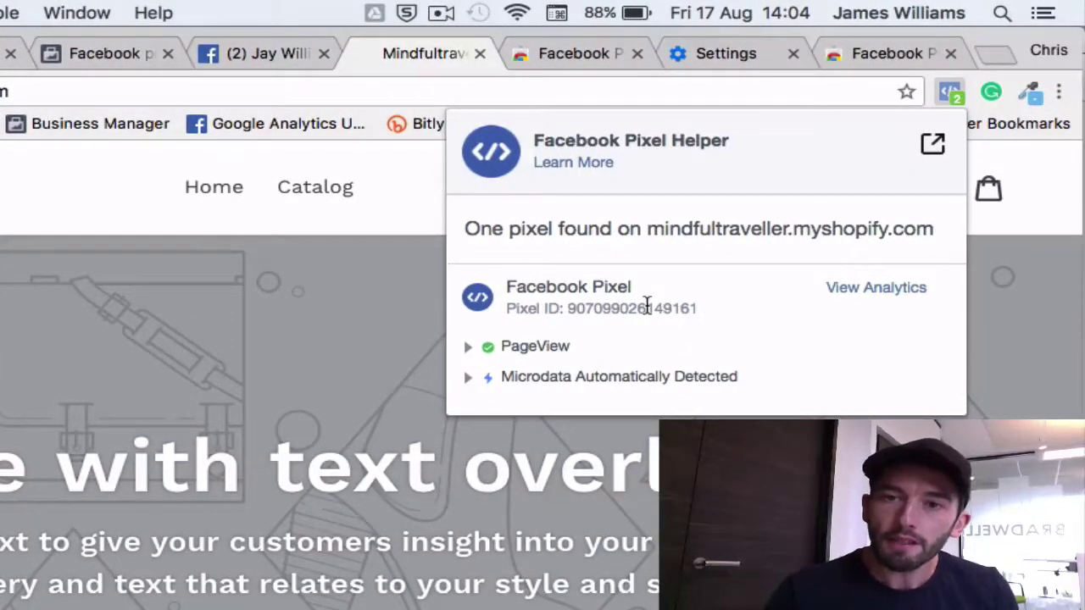
{"action": "left_click", "coordinate": [469, 348]}
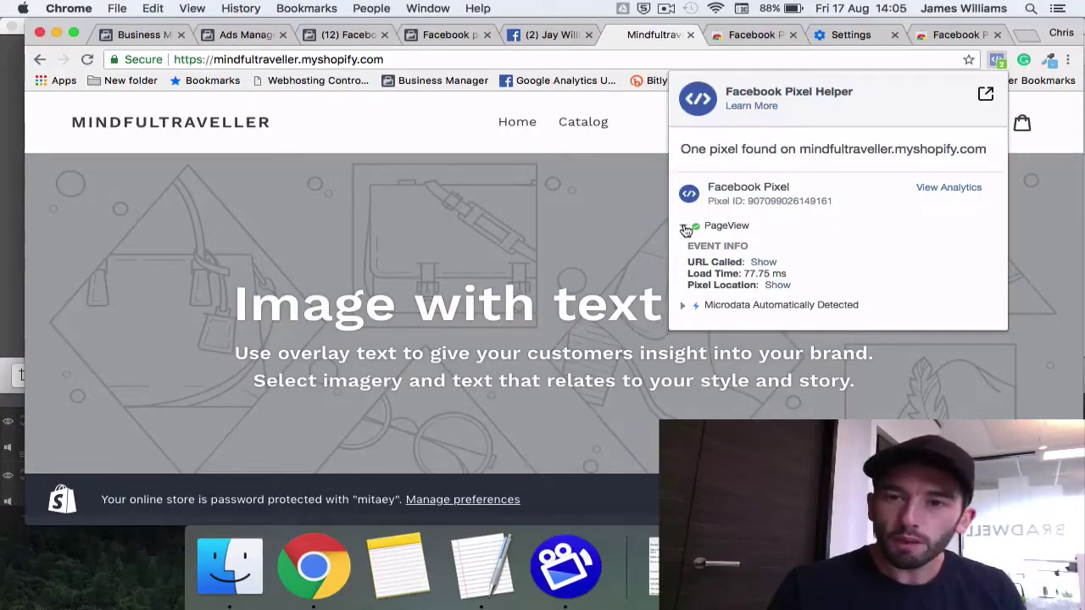
- View the pixel's Events report in Facebook Analytics, and reopen Facebook Pixel Helper on the storefront
{"action": "left_click", "coordinate": [948, 192]}
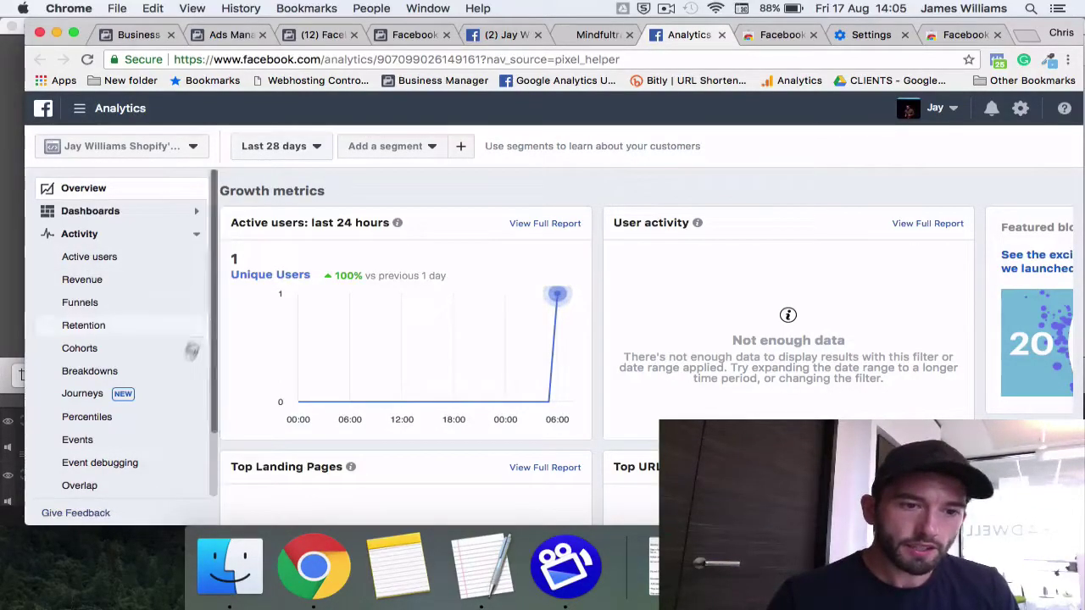
{"action": "left_click", "coordinate": [96, 439]}
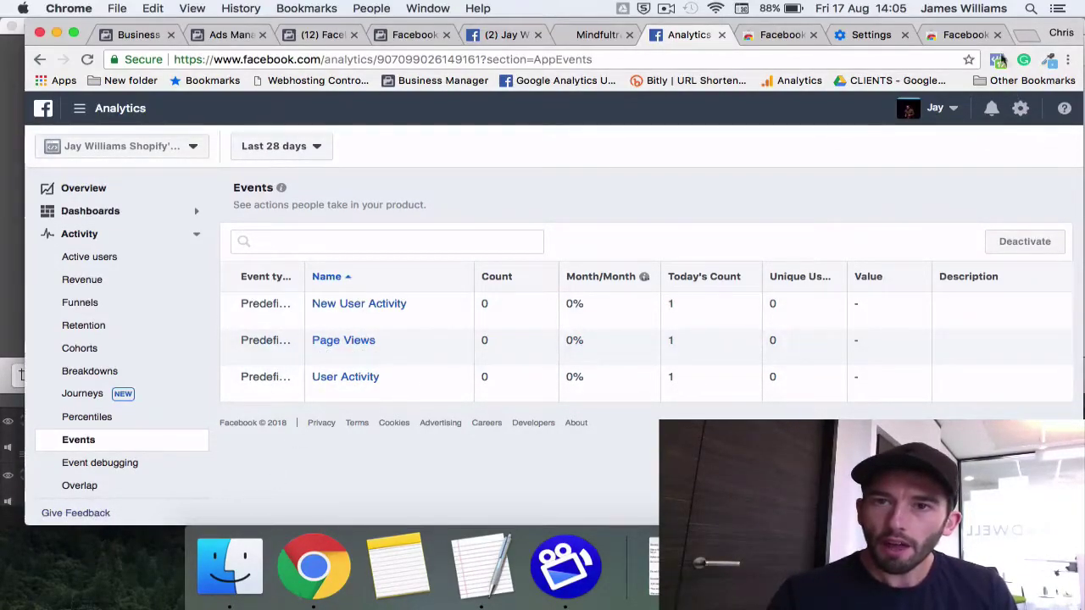
{"action": "key", "text": "ctrl+shift+Tab"}
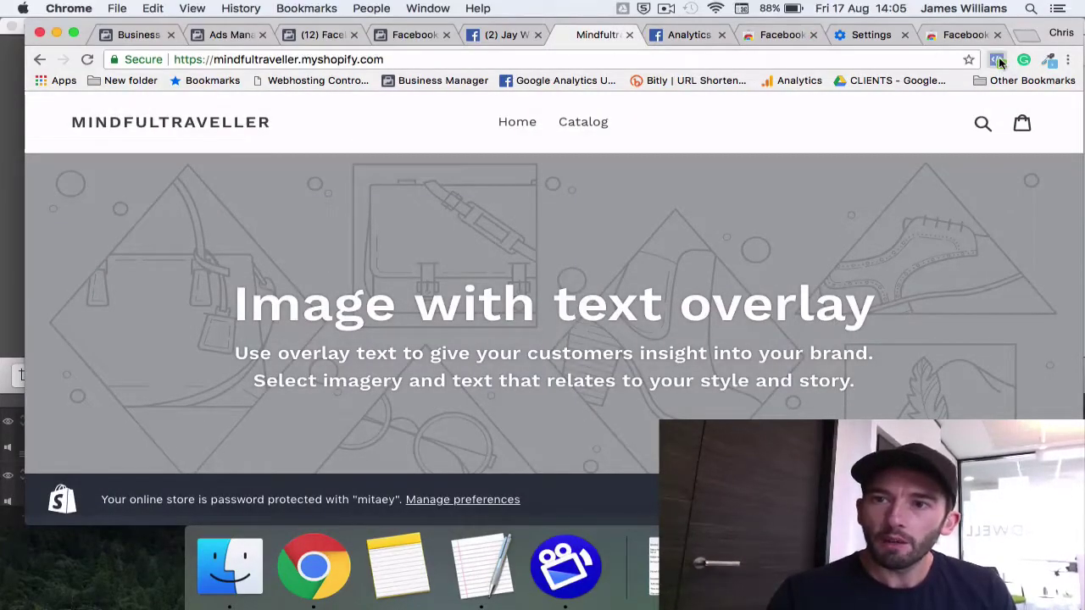
{"action": "left_click", "coordinate": [998, 61]}
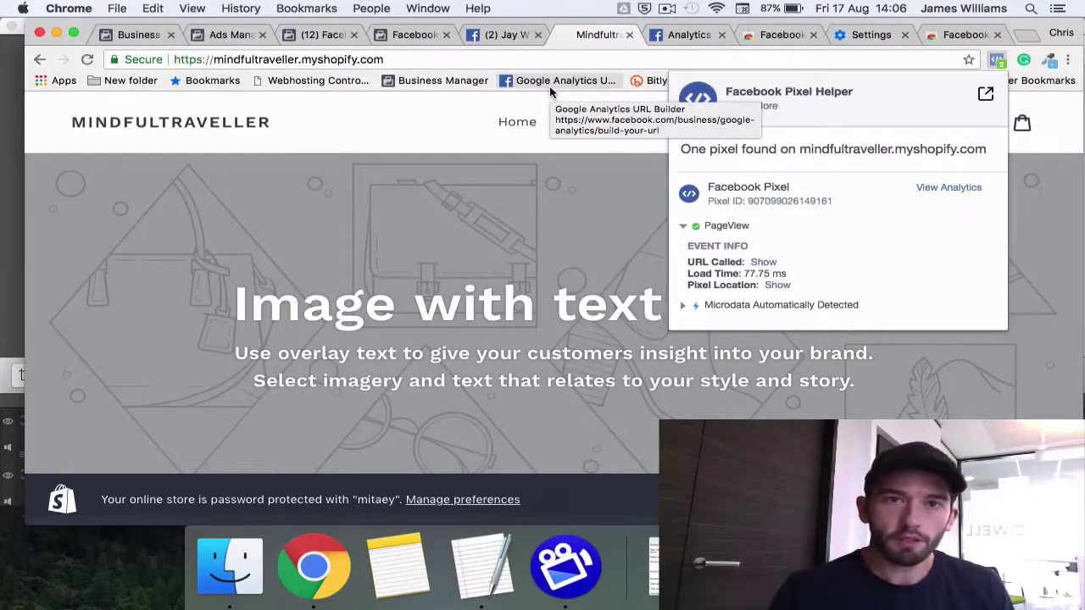
- Return to the pixel's Events Manager page and search the business for "audience" to open the Audiences asset library
{"action": "left_click", "coordinate": [412, 35]}
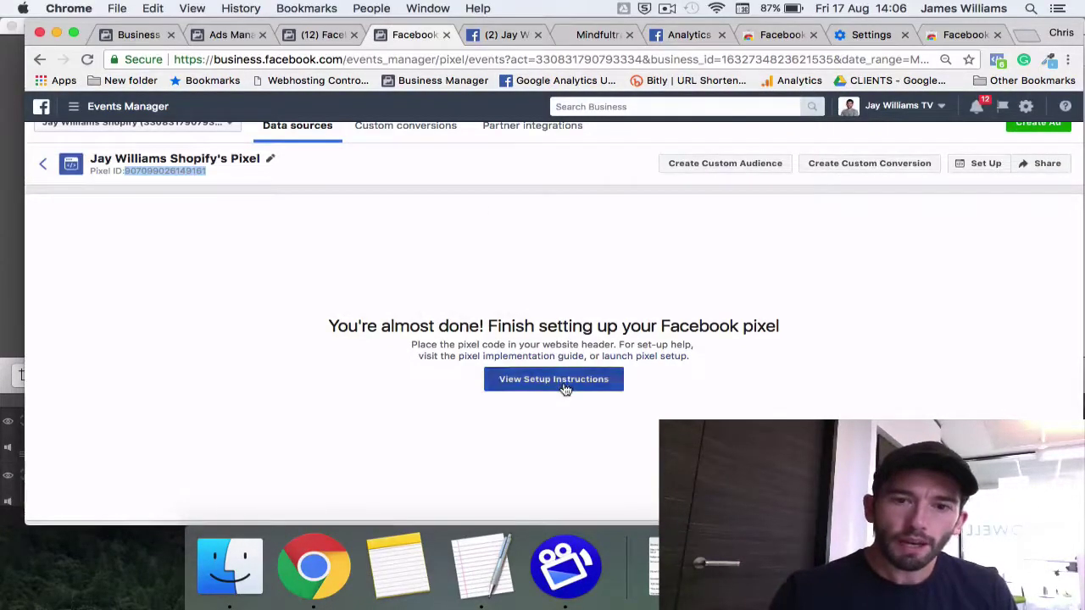
{"action": "left_click", "coordinate": [600, 106]}
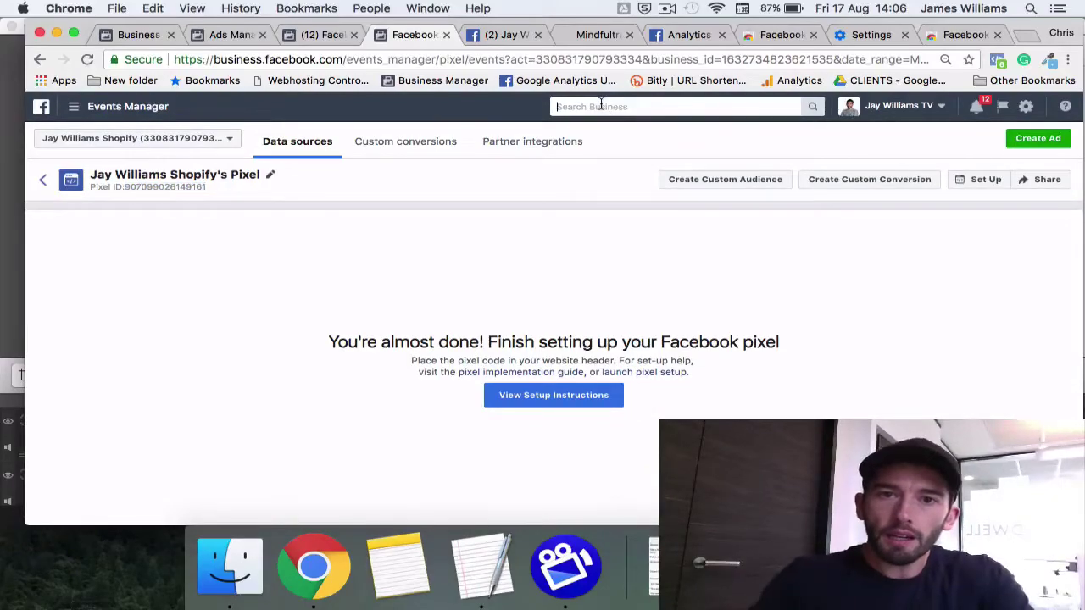
{"action": "type", "text": "a"}
{"action": "key", "text": "BackSpace"}
{"action": "type", "text": "audience"}
{"action": "key", "text": "Down"}
{"action": "key", "text": "Return"}
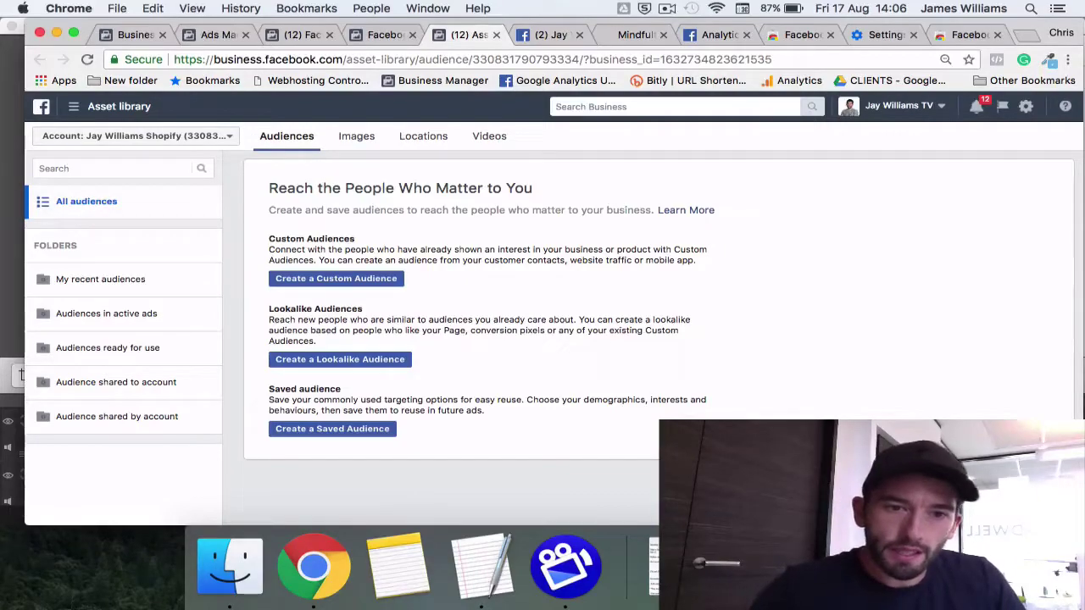
- Create a website traffic custom audience of all website visitors in the past 30 days, named "Web Visitors (30 days)"
{"action": "left_click", "coordinate": [315, 284]}
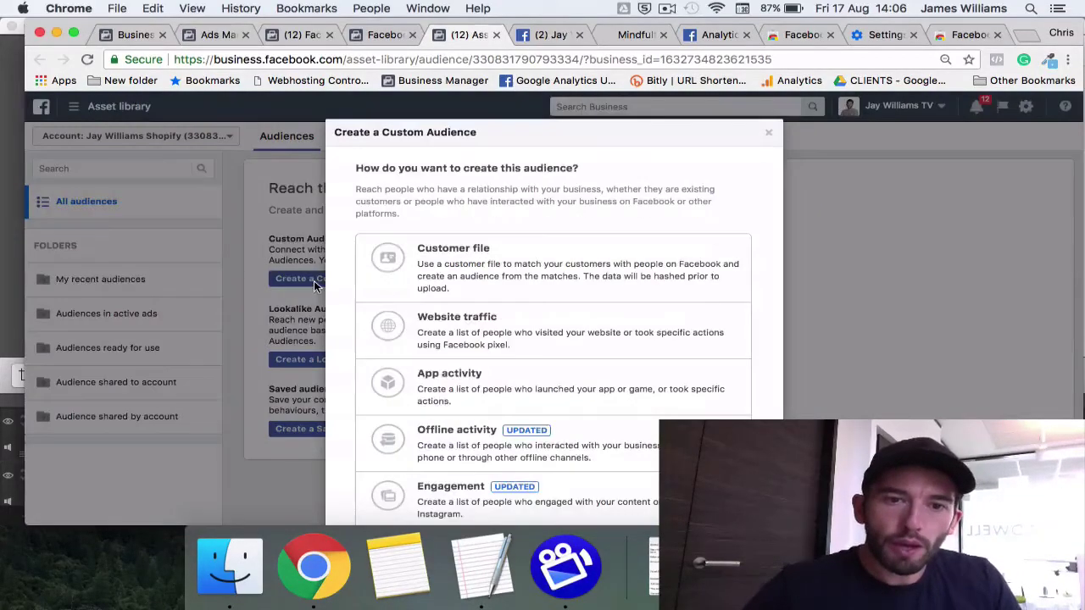
{"action": "left_click", "coordinate": [499, 338]}
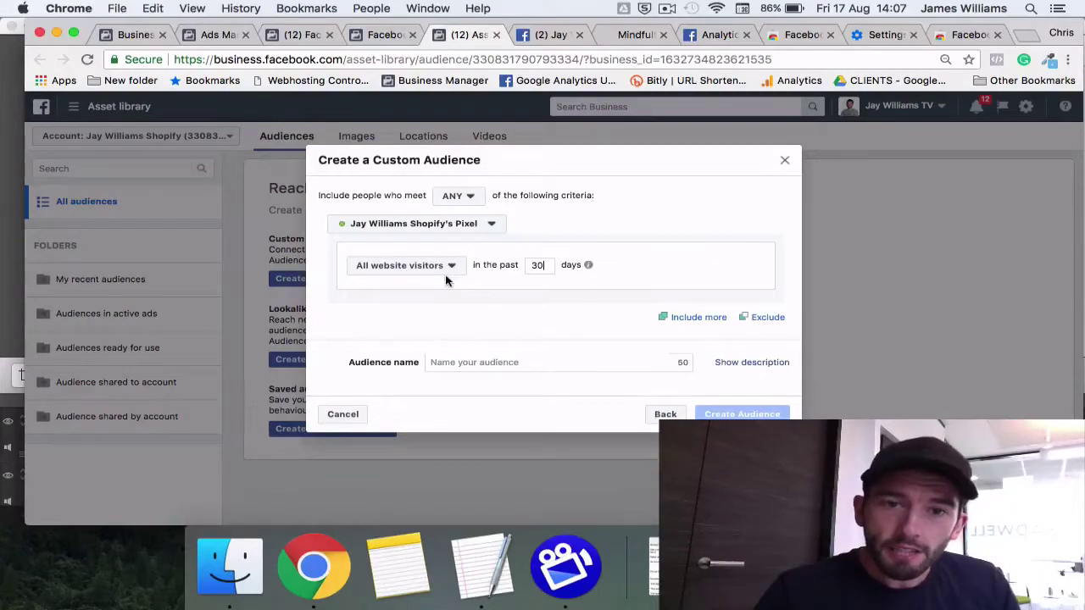
{"action": "left_click", "coordinate": [478, 361]}
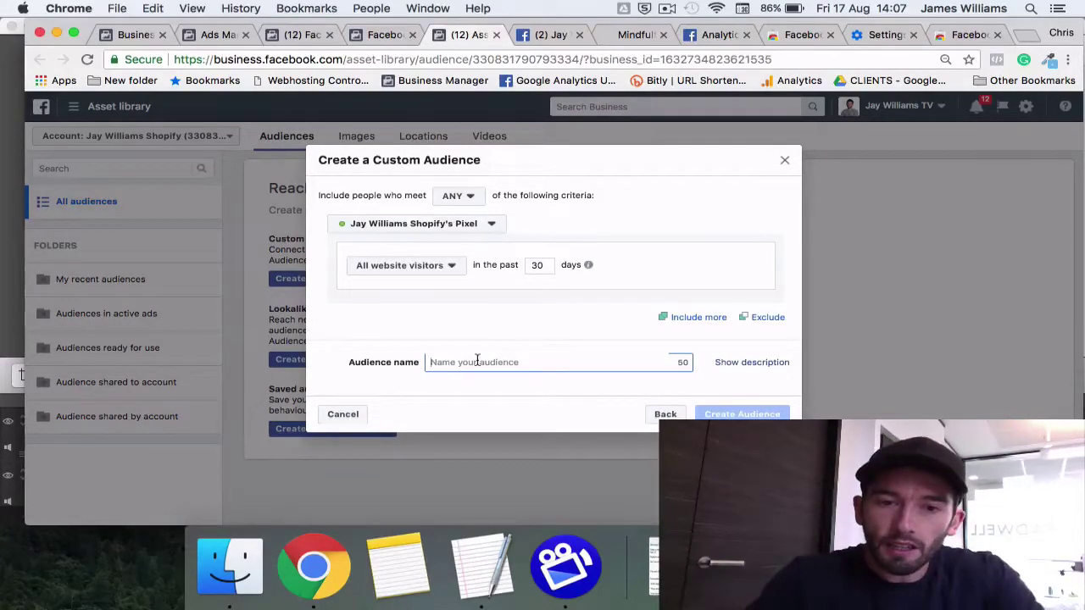
{"action": "type", "text": "Web Visitior"}
{"action": "key", "text": "BackSpace"}
{"action": "key", "text": "BackSpace"}
{"action": "key", "text": "BackSpace"}
{"action": "type", "text": "or"}
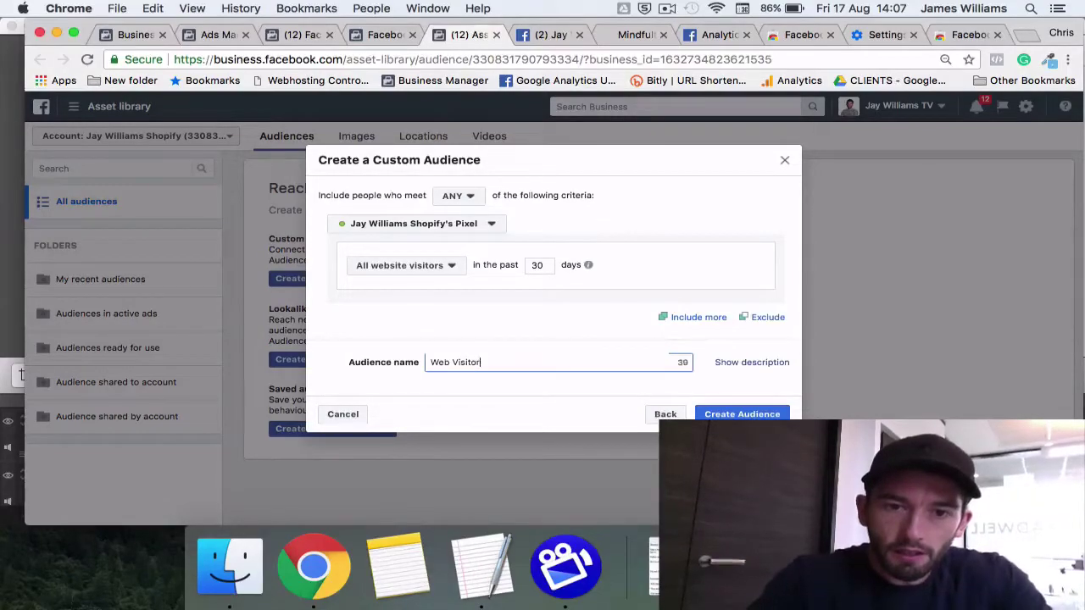
{"action": "type", "text": "s (30"}
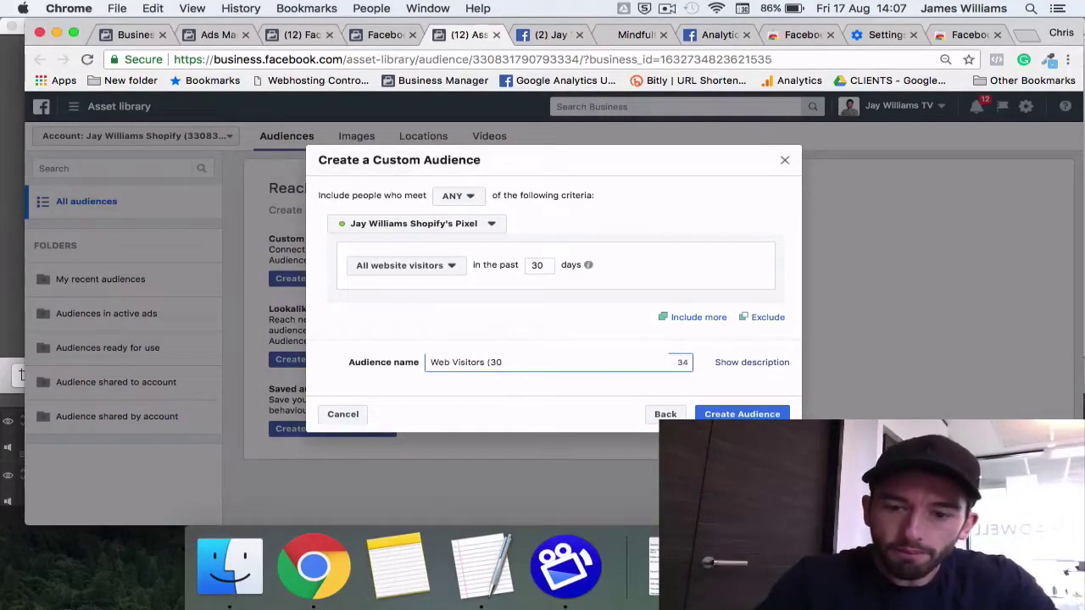
{"action": "type", "text": " days"}
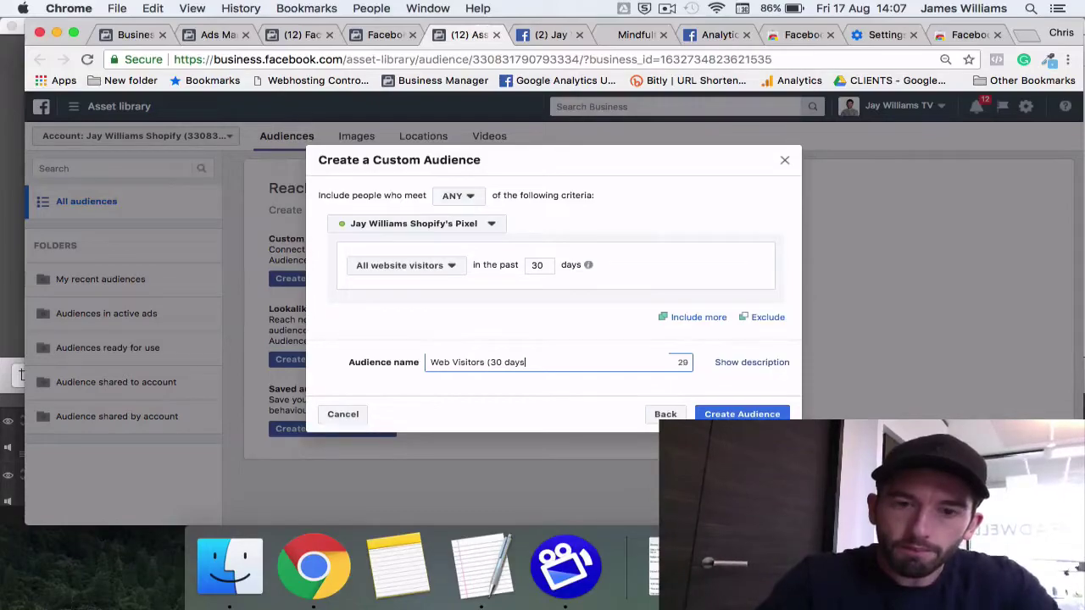
{"action": "type", "text": ")"}
{"action": "left_click", "coordinate": [743, 413]}
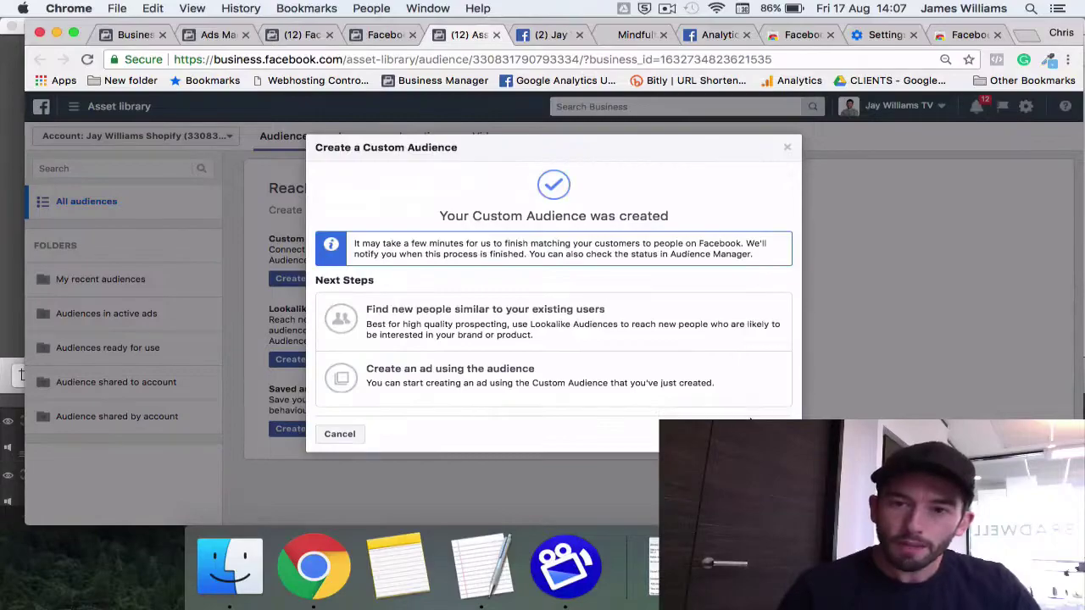
{"action": "left_click", "coordinate": [750, 418]}
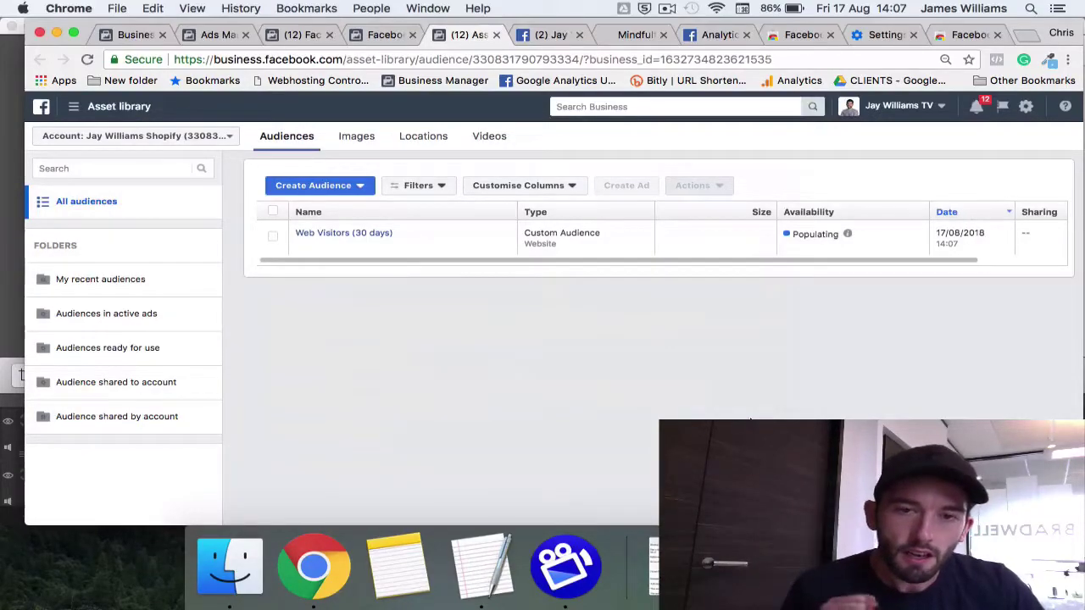
- Start another website traffic custom audience based on the PageView event in the past 180 days
{"action": "left_click", "coordinate": [340, 192]}
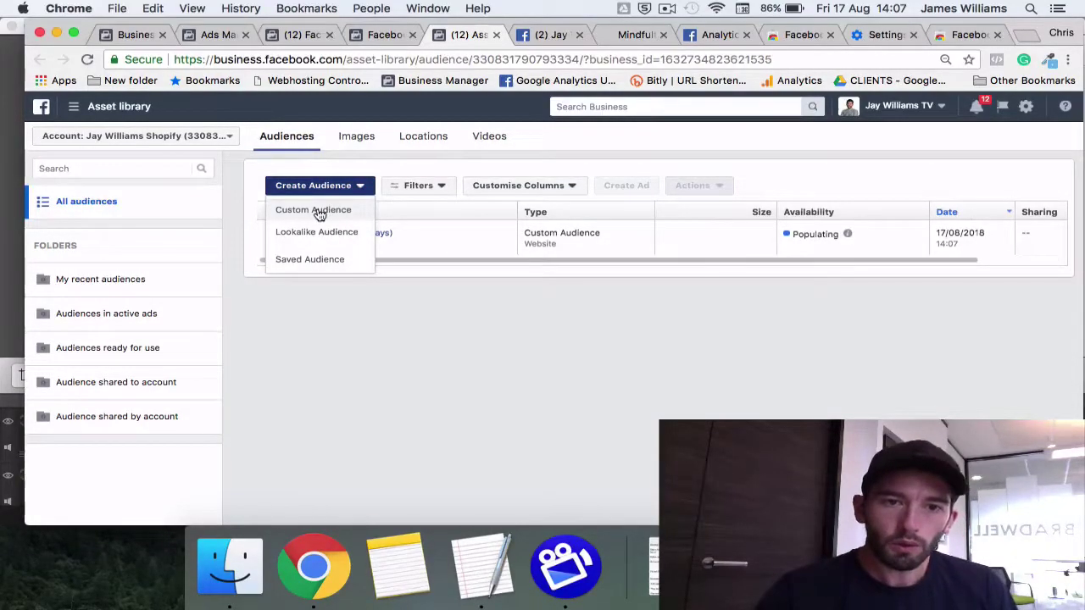
{"action": "left_click", "coordinate": [319, 214]}
{"action": "left_click", "coordinate": [451, 268]}
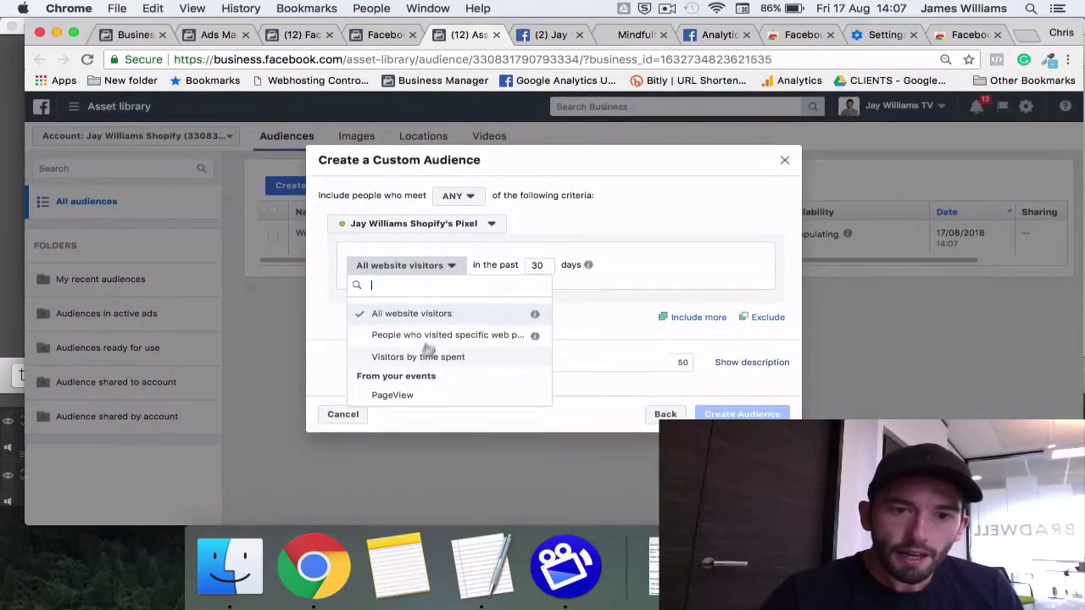
{"action": "left_click", "coordinate": [417, 396]}
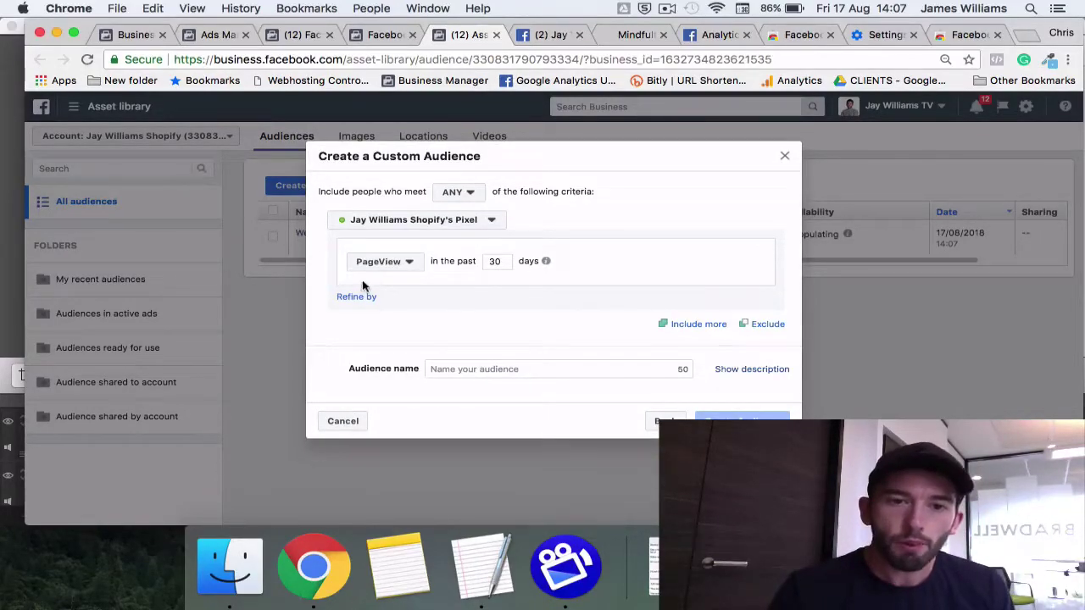
{"action": "left_click_drag", "start_coordinate": [503, 262], "coordinate": [485, 263]}
{"action": "type", "text": "18"}
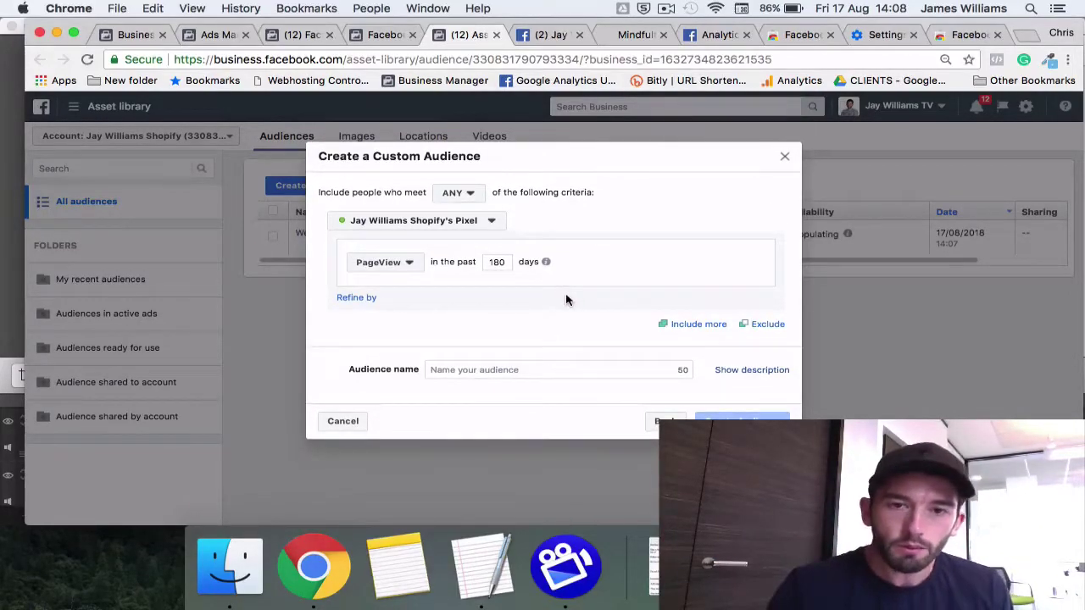
{"action": "mouse_move", "coordinate": [548, 268]}
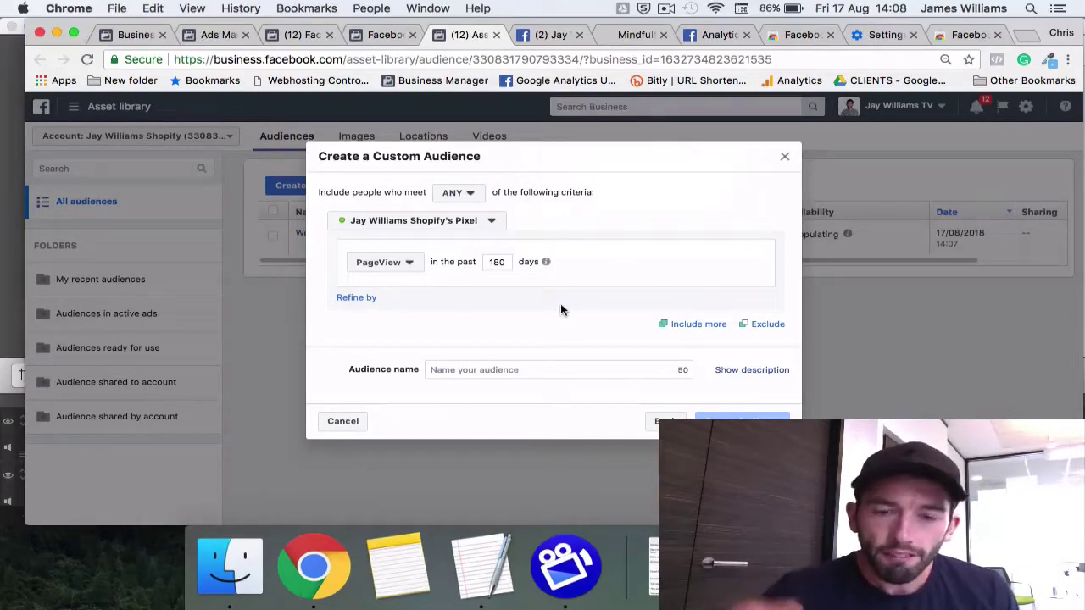
- Refine the PageView criterion by URL, using the contains condition with the value "/product"
{"action": "left_click", "coordinate": [356, 299]}
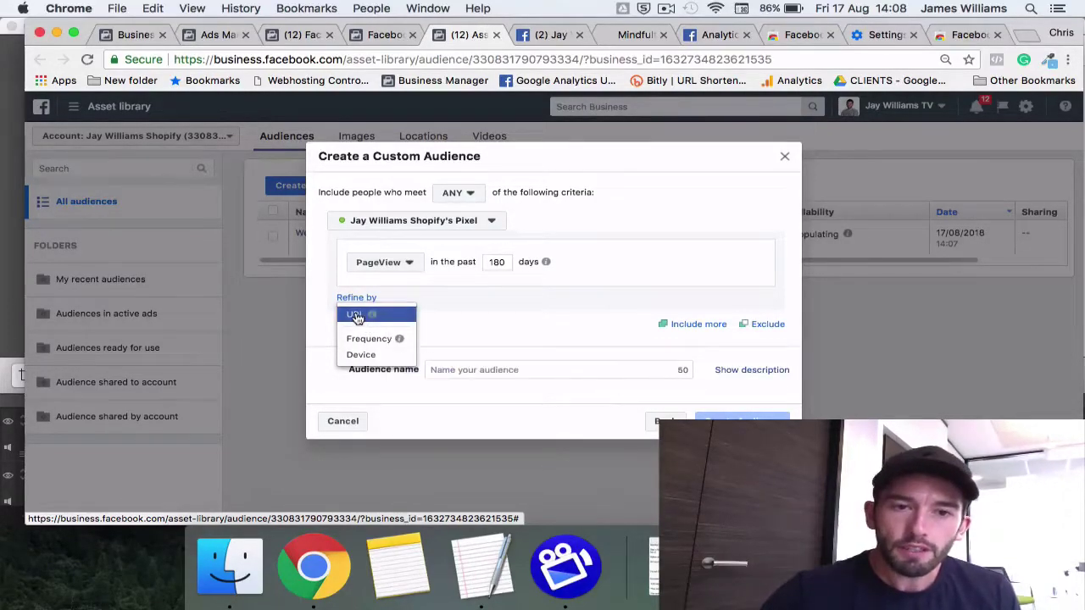
{"action": "left_click", "coordinate": [357, 317]}
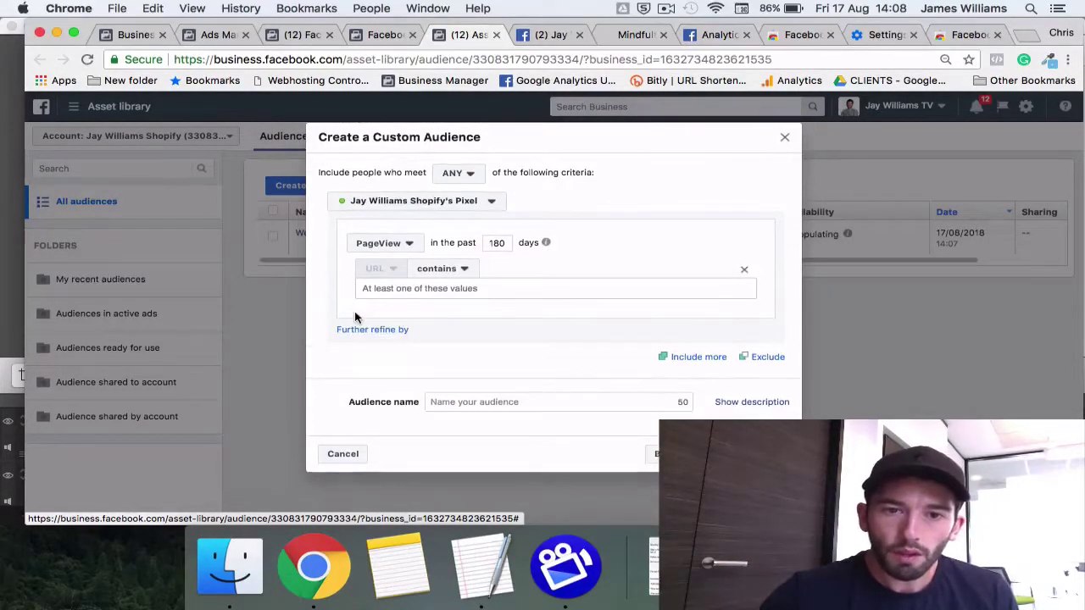
{"action": "left_click", "coordinate": [458, 269]}
{"action": "left_click", "coordinate": [466, 287]}
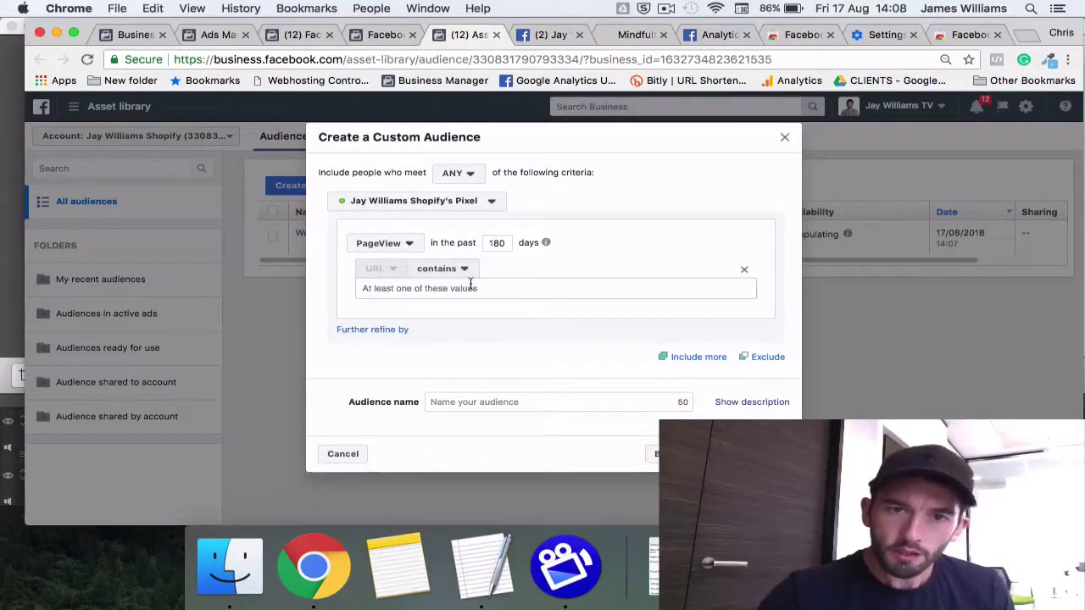
{"action": "left_click", "coordinate": [512, 290]}
{"action": "type", "text": "/product"}
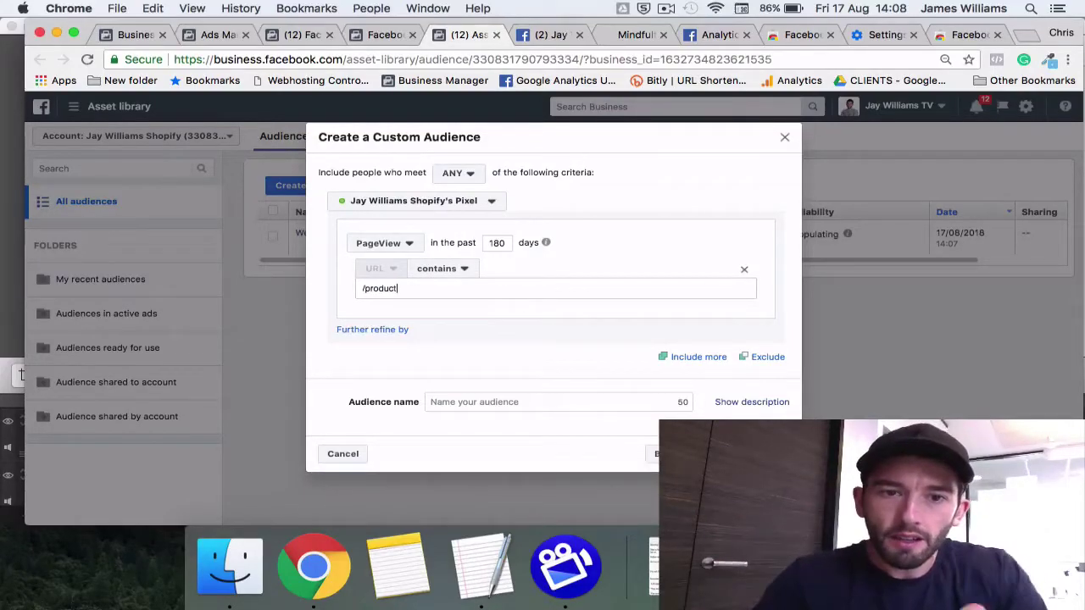
- Expand the URL value into a full website address ending in "/product/"
{"action": "triple_click", "coordinate": [362, 290]}
{"action": "left_click", "coordinate": [362, 289]}
{"action": "type", "text": "ww"}
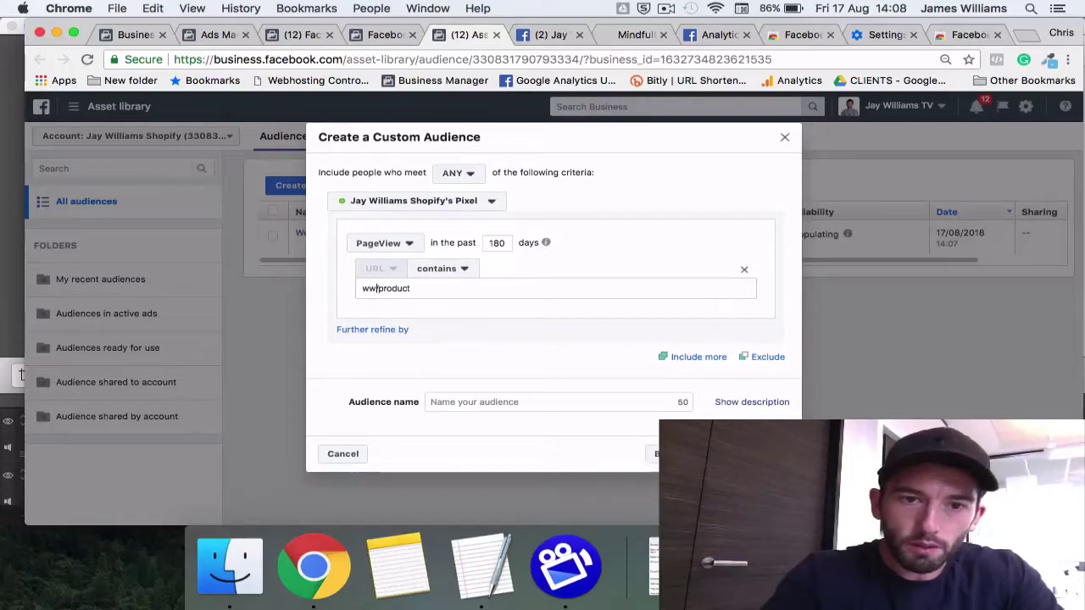
{"action": "type", "text": "w.jaywilliams.com"}
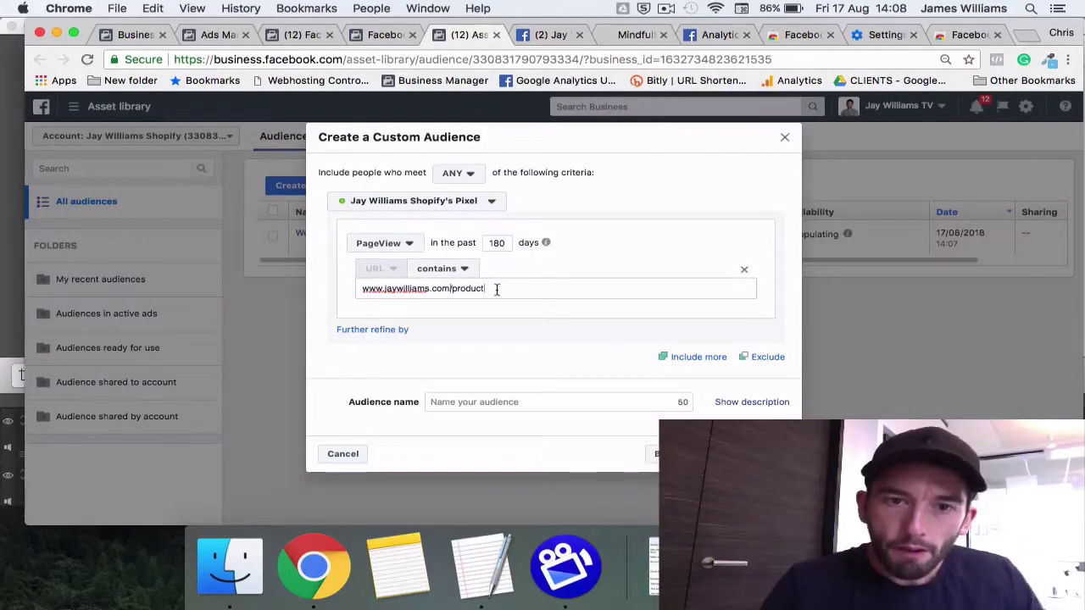
{"action": "triple_click", "coordinate": [496, 289]}
{"action": "left_click", "coordinate": [497, 290]}
{"action": "type", "text": "/"}
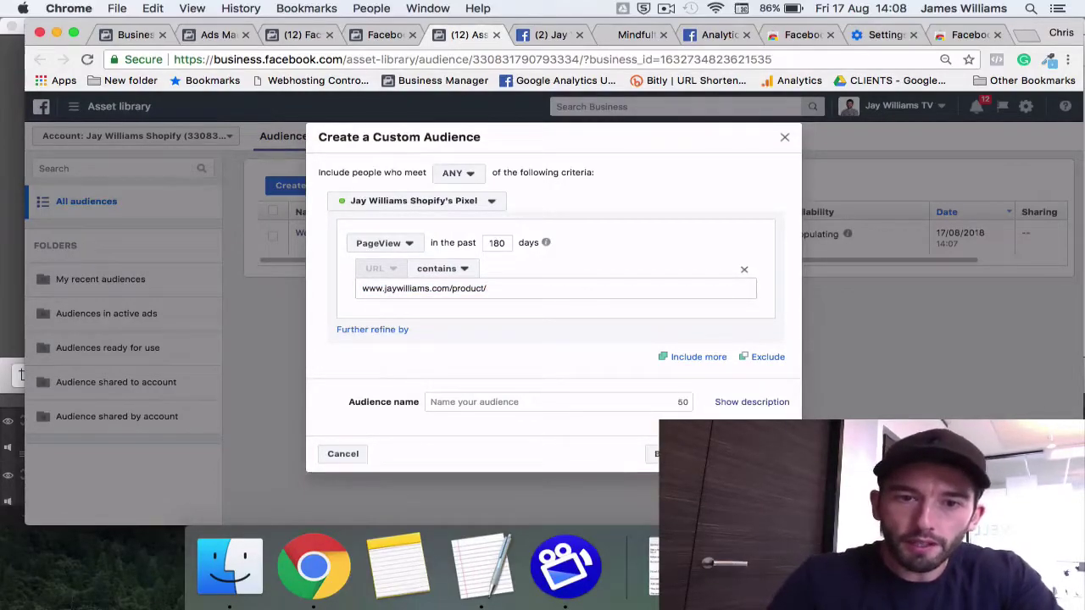
- Reduce the URL value to the keyword "product" and add it as the URL condition
{"action": "left_click_drag", "start_coordinate": [452, 289], "coordinate": [339, 288]}
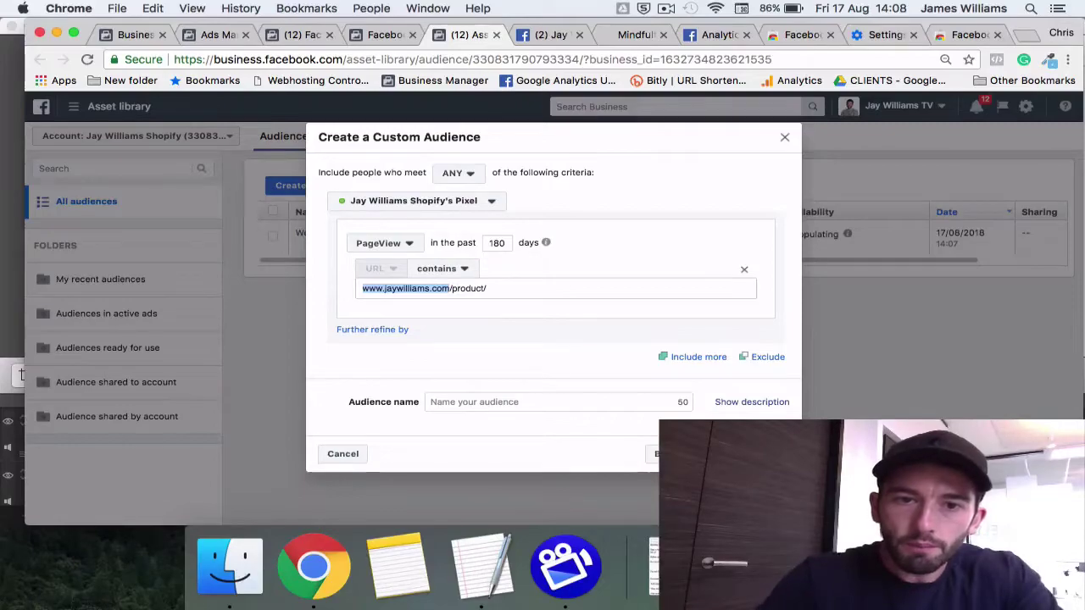
{"action": "key", "text": "BackSpace"}
{"action": "type", "text": "/"}
{"action": "key", "text": "End"}
{"action": "key", "text": "BackSpace"}
{"action": "left_click", "coordinate": [365, 289]}
{"action": "key", "text": "BackSpace"}
{"action": "left_click_drag", "start_coordinate": [411, 292], "coordinate": [345, 296]}
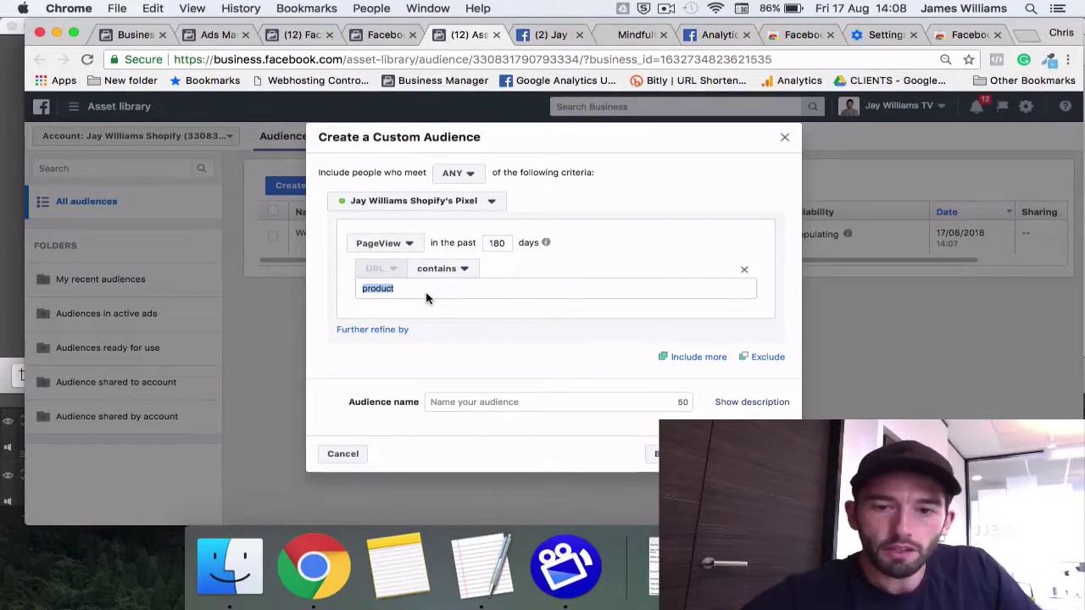
{"action": "left_click", "coordinate": [589, 399]}
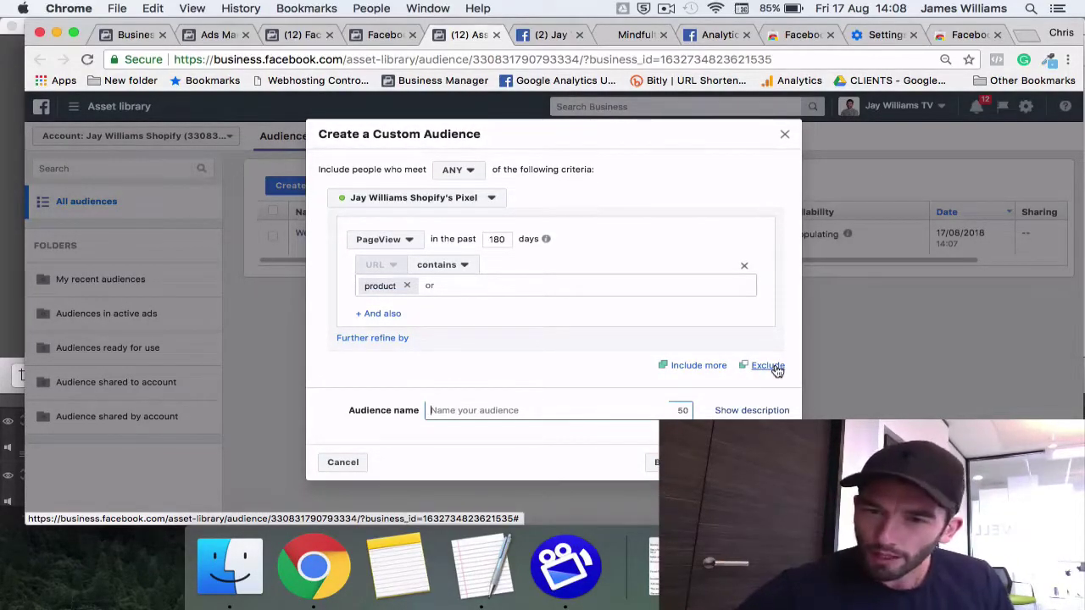
- Add an exclusion group for all website visitors in the past 30 days and review the audience criteria
{"action": "left_click", "coordinate": [768, 366]}
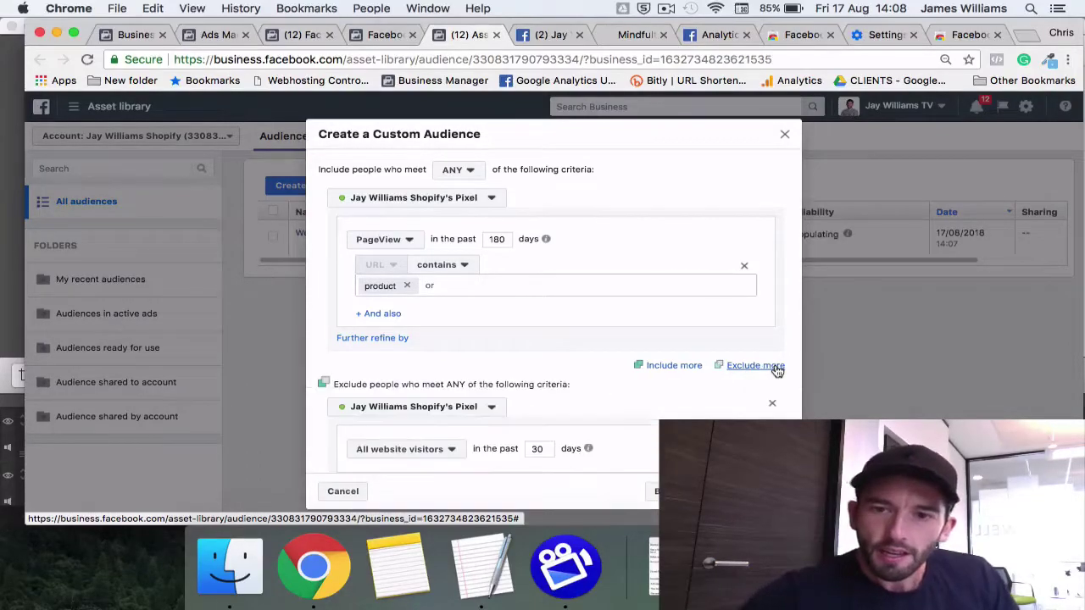
{"action": "scroll", "coordinate": [763, 364], "scroll_direction": "down", "scroll_amount": 3}
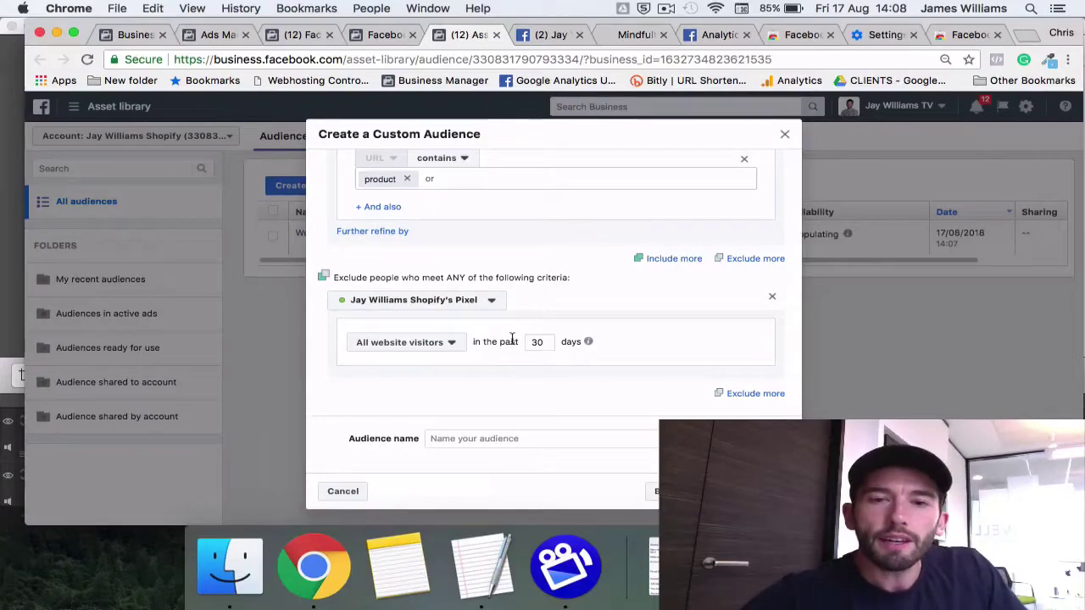
{"action": "scroll", "coordinate": [512, 339], "scroll_direction": "up", "scroll_amount": 3}
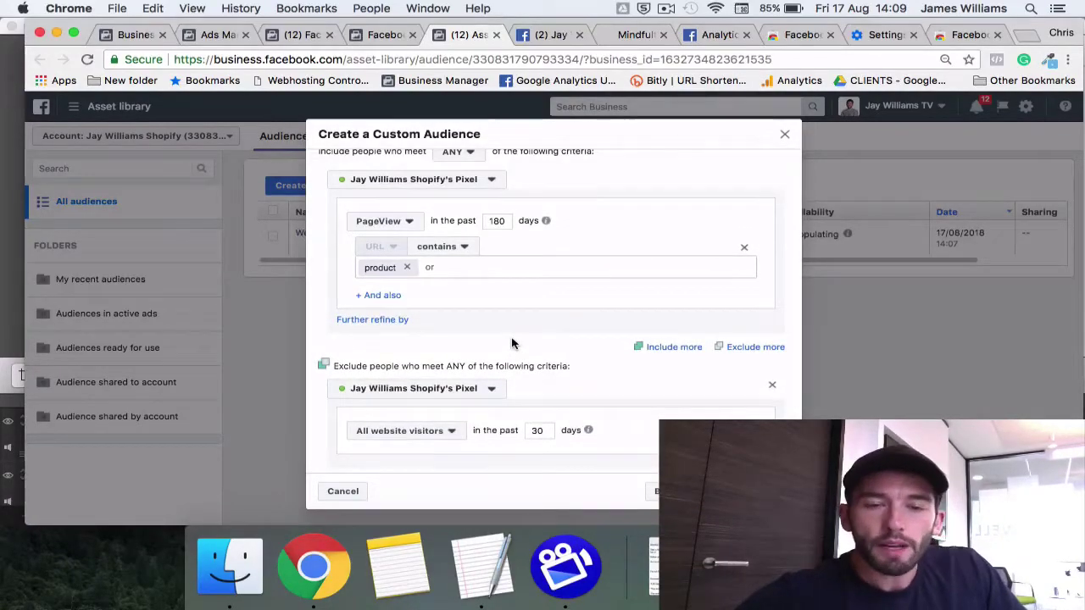